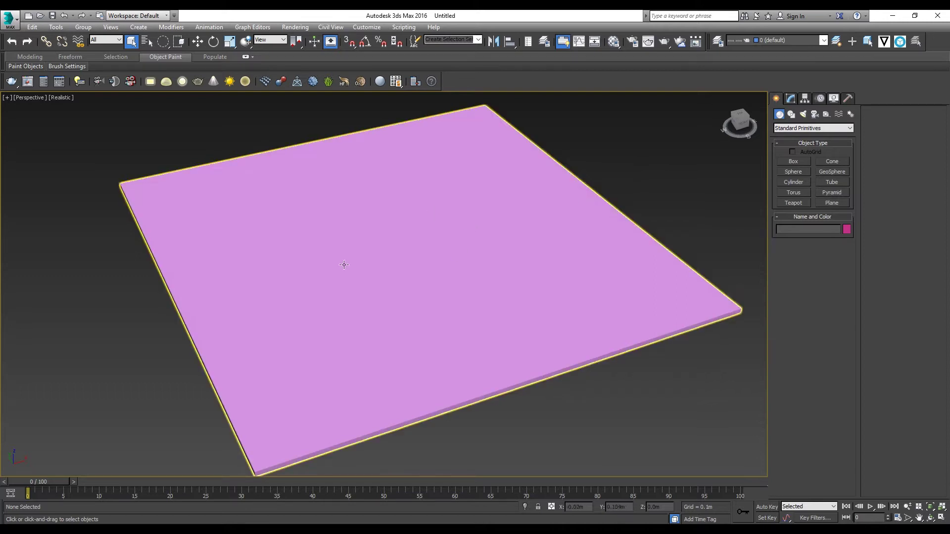
Step: Create a Gravity force space warp beside the pink floor's right edge
{"action": "left_click", "coordinate": [840, 114]}
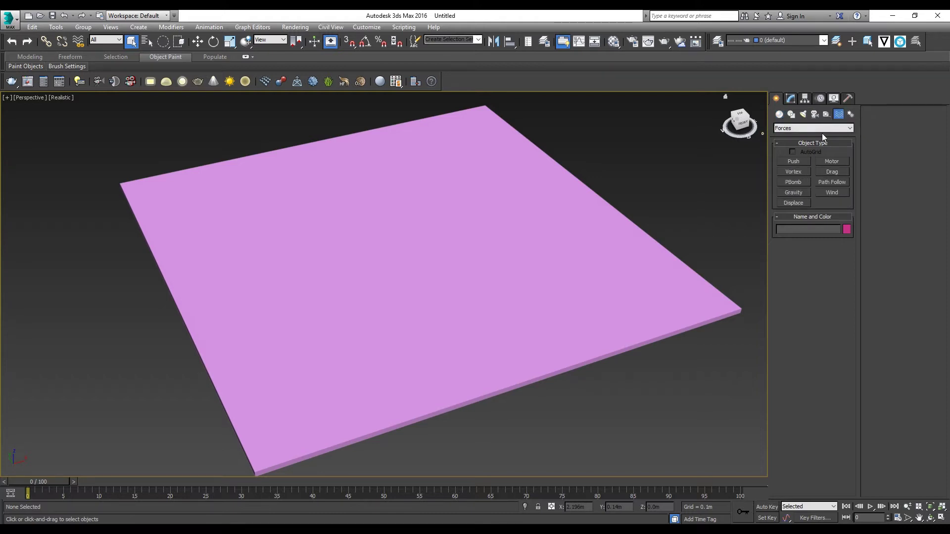
{"action": "left_click", "coordinate": [789, 193]}
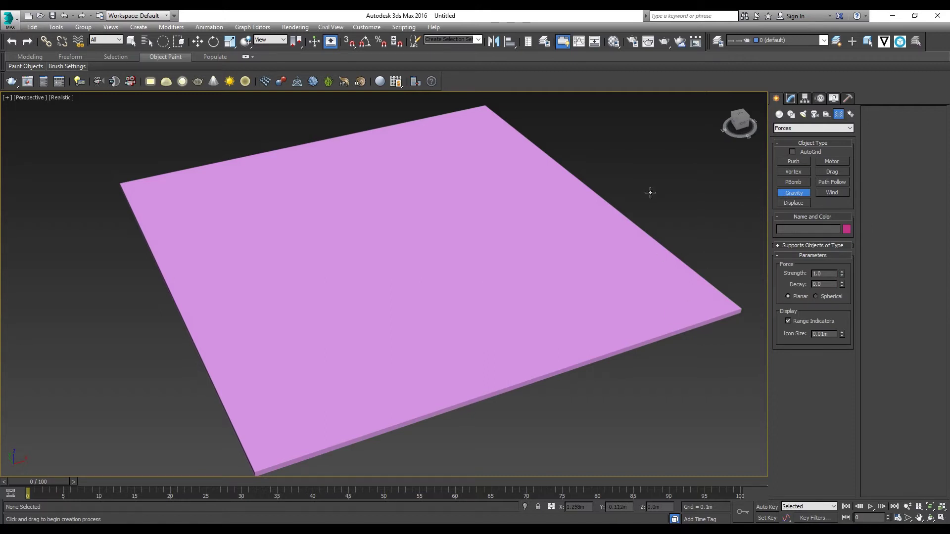
{"action": "left_click_drag", "start_coordinate": [650, 191], "coordinate": [717, 217]}
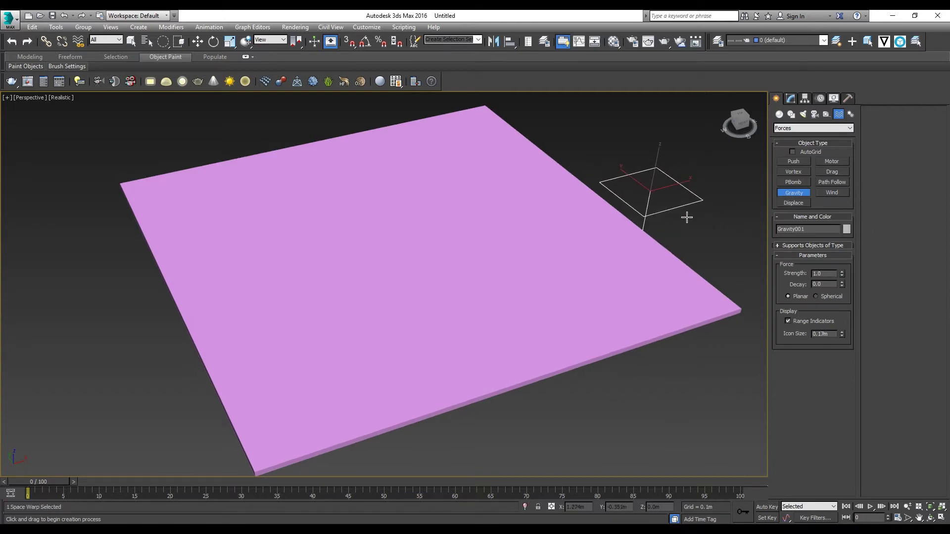
{"action": "middle_click_drag", "start_coordinate": [674, 217], "coordinate": [665, 259], "text": "alt"}
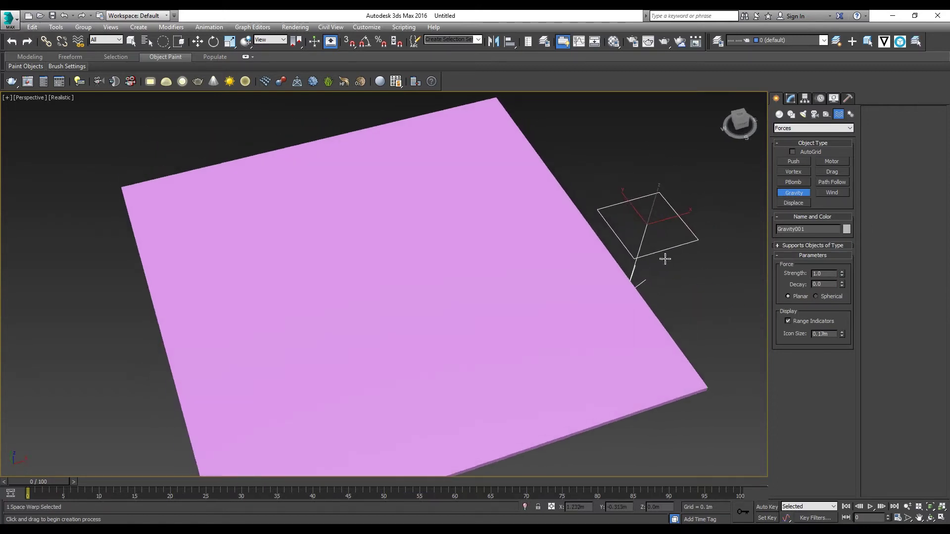
Step: Add a UDeflector universal deflector near the floor's far corner
{"action": "left_click", "coordinate": [800, 128]}
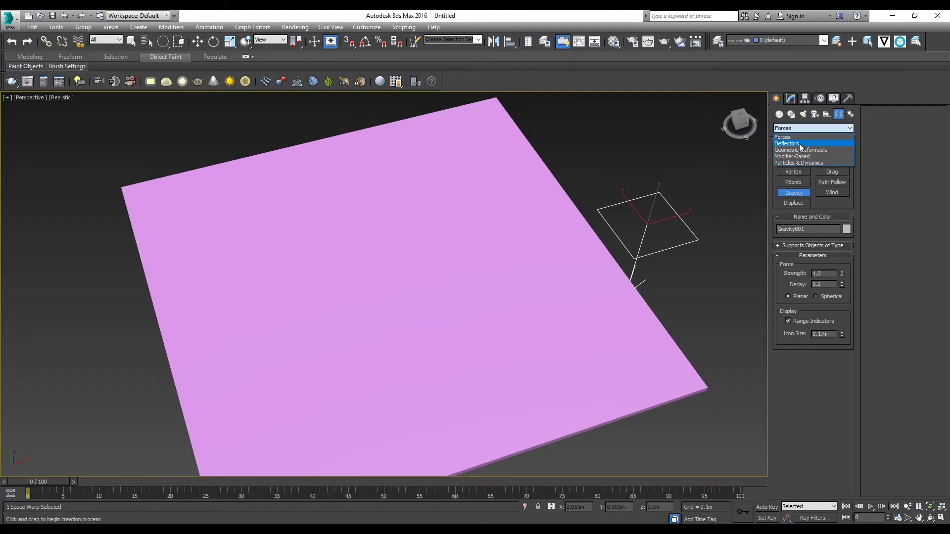
{"action": "left_click", "coordinate": [801, 144]}
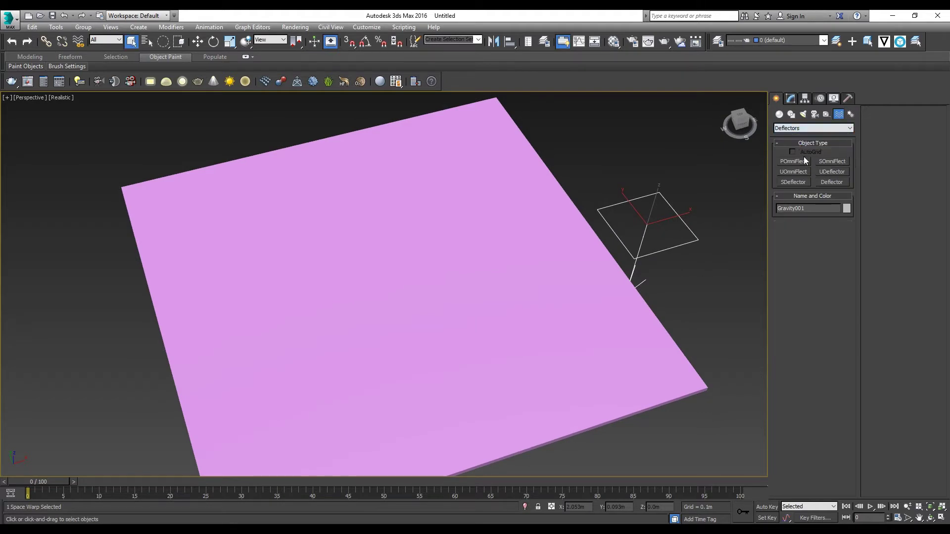
{"action": "left_click", "coordinate": [832, 172]}
{"action": "left_click", "coordinate": [571, 145]}
{"action": "left_click_drag", "start_coordinate": [571, 145], "coordinate": [651, 165]}
{"action": "middle_click_drag", "start_coordinate": [558, 200], "coordinate": [580, 206], "text": "alt"}
{"action": "scroll", "coordinate": [668, 159], "scroll_direction": "down", "scroll_amount": 5}
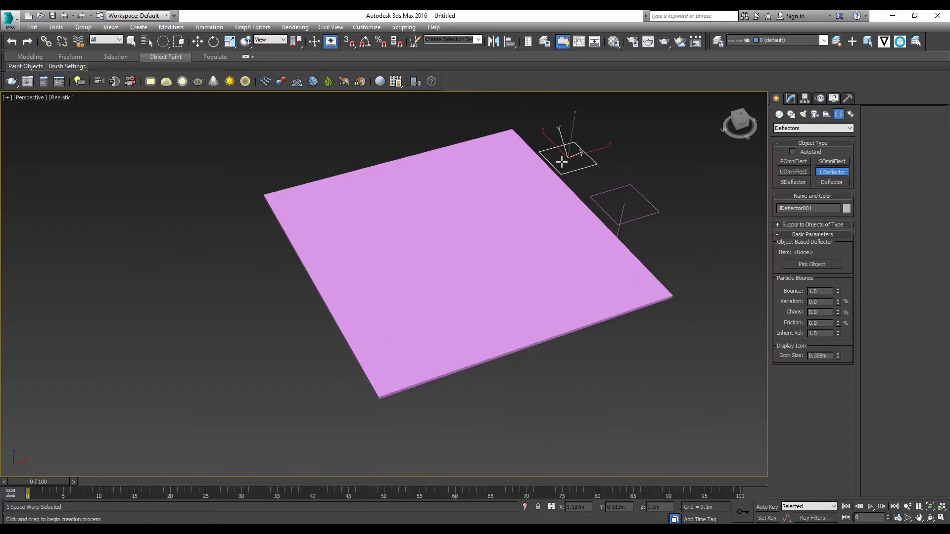
Step: Create a Super Spray particle emitter near the floor's left edge
{"action": "left_click", "coordinate": [780, 114]}
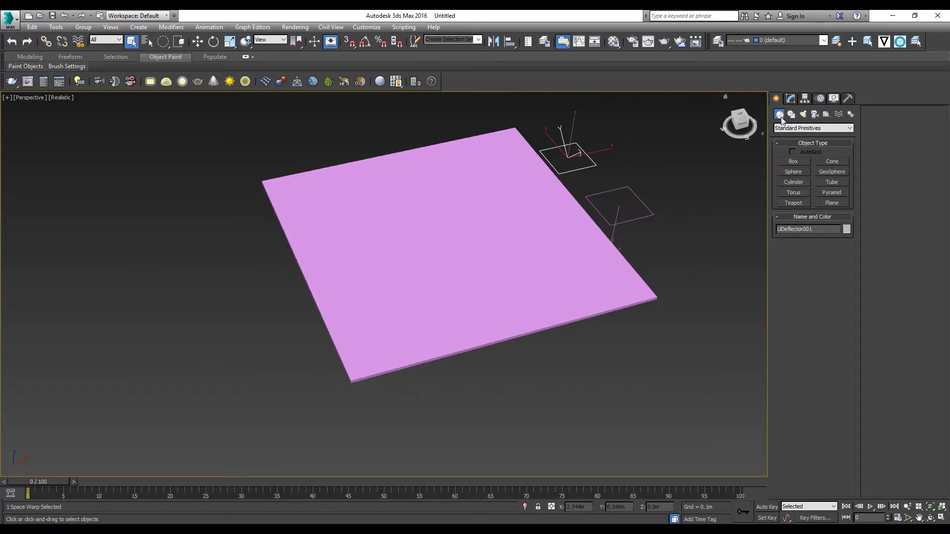
{"action": "left_click", "coordinate": [784, 129]}
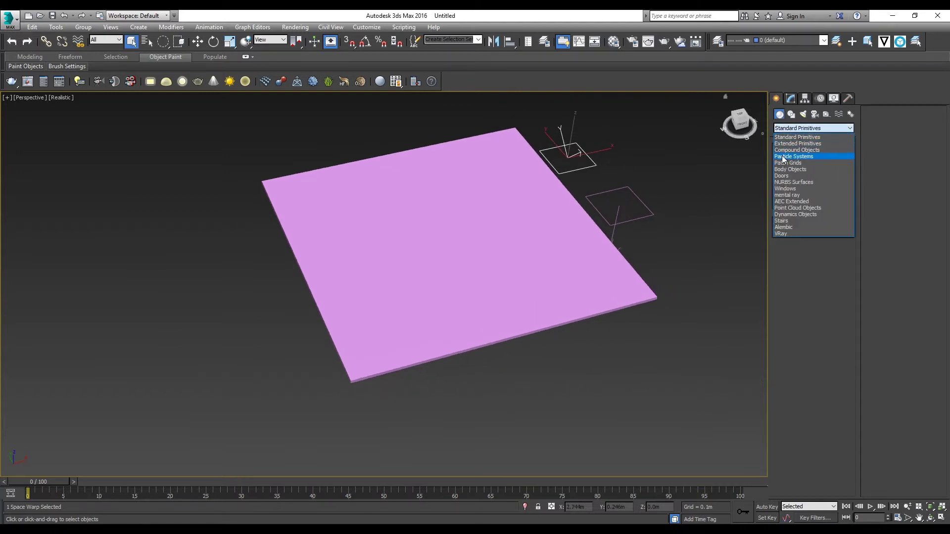
{"action": "left_click", "coordinate": [782, 156]}
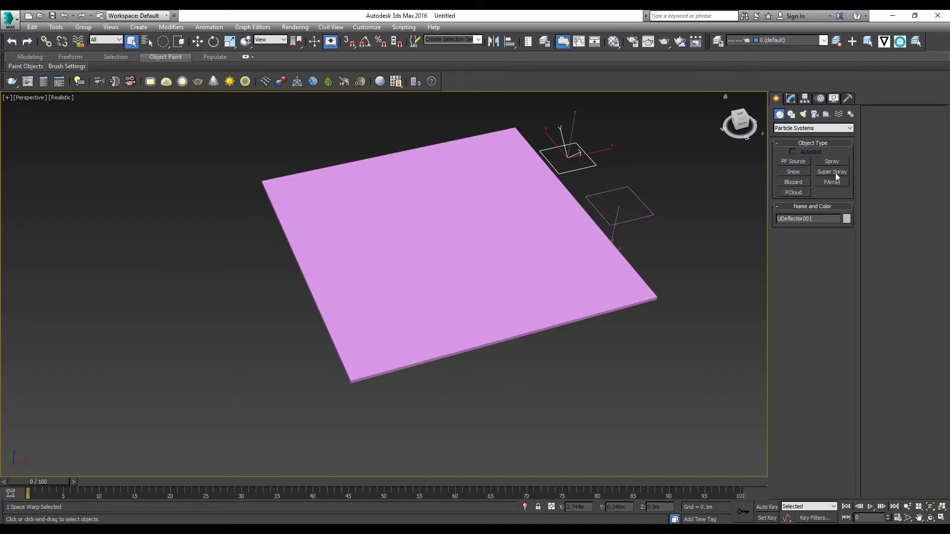
{"action": "left_click", "coordinate": [822, 170]}
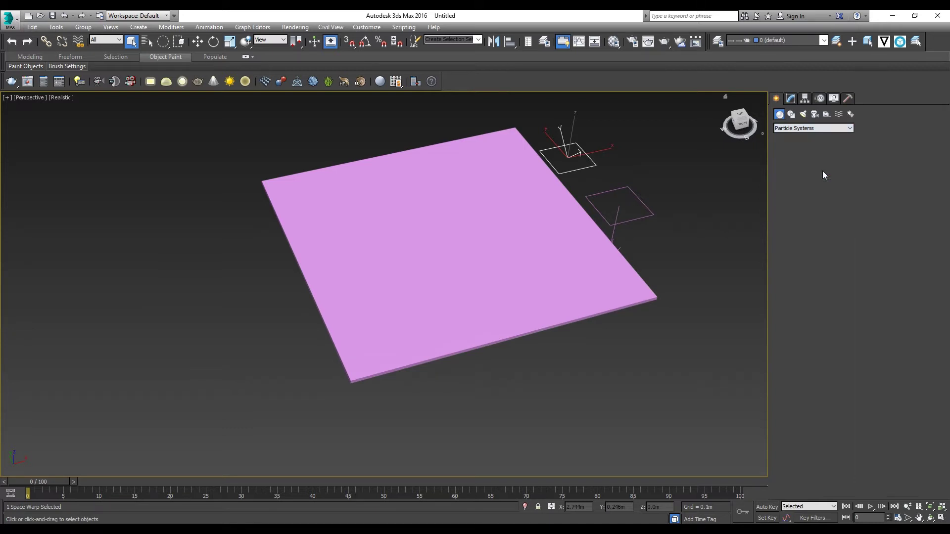
{"action": "mouse_move", "coordinate": [554, 219]}
{"action": "middle_mouse_down", "text": "alt"}
{"action": "mouse_move", "coordinate": [533, 252]}
{"action": "mouse_move", "coordinate": [525, 245]}
{"action": "middle_mouse_up", "text": "alt"}
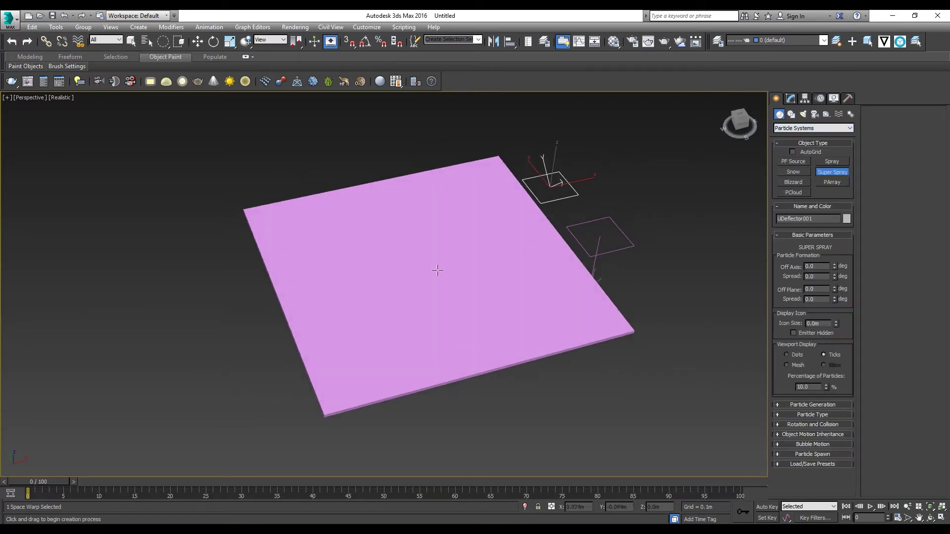
{"action": "left_click_drag", "start_coordinate": [285, 273], "coordinate": [319, 287]}
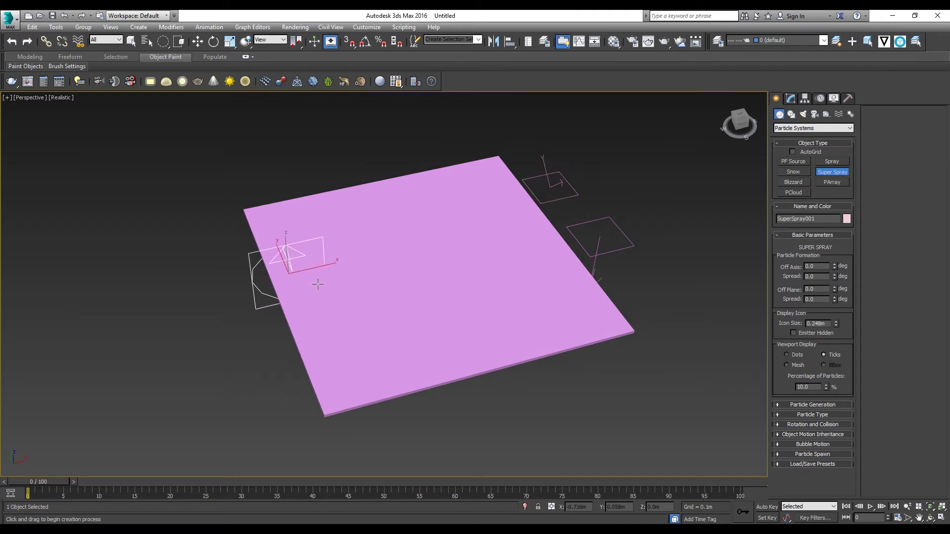
Step: Raise the emitter above the floor and tilt it to aim along the floor
{"action": "key", "text": "w"}
{"action": "left_click_drag", "start_coordinate": [287, 251], "coordinate": [286, 166]}
{"action": "mouse_move", "coordinate": [286, 166]}
{"action": "middle_mouse_down", "text": "alt"}
{"action": "mouse_move", "coordinate": [287, 149]}
{"action": "mouse_move", "coordinate": [287, 168]}
{"action": "middle_mouse_up", "text": "alt"}
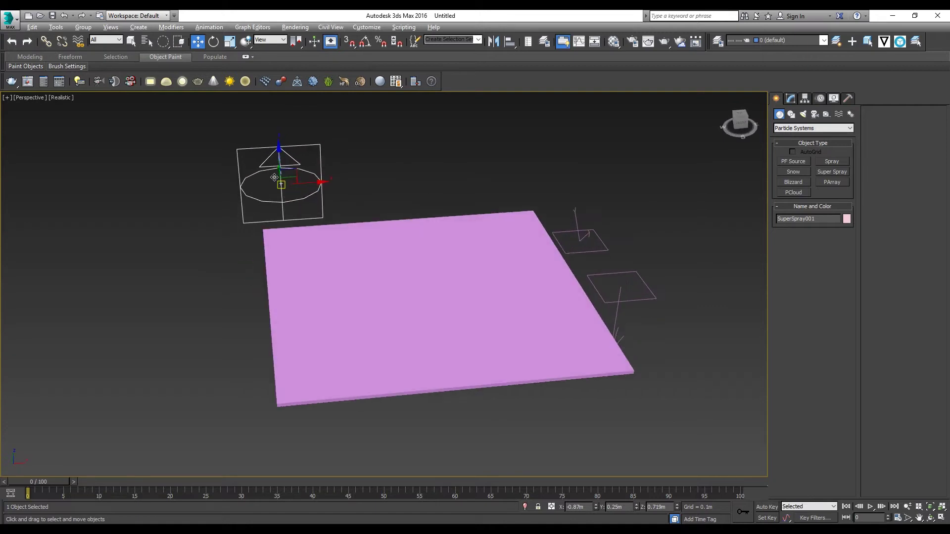
{"action": "key", "text": "e"}
{"action": "left_click_drag", "start_coordinate": [304, 161], "coordinate": [364, 272]}
Step: Move the emitter to the floor's near-left corner and fine-tune its tilt
{"action": "key", "text": "w"}
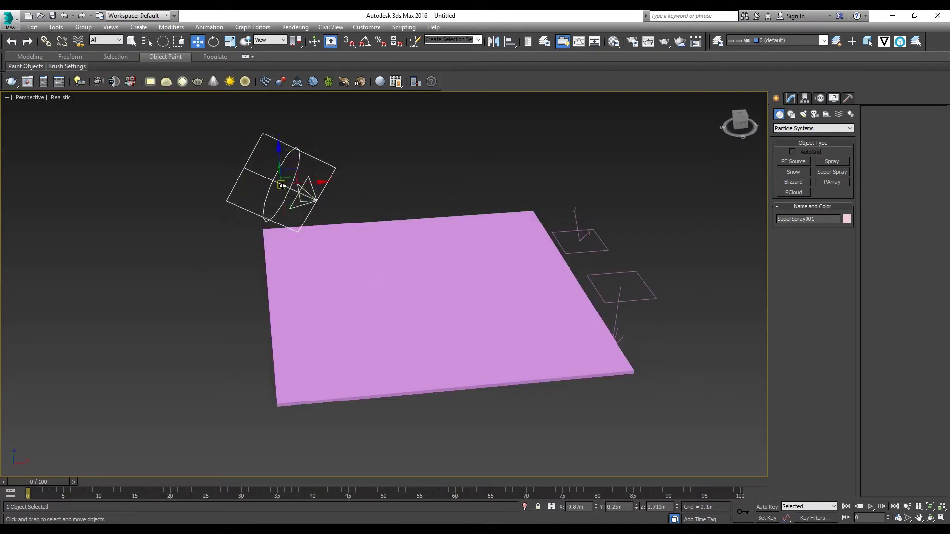
{"action": "left_click_drag", "start_coordinate": [317, 190], "coordinate": [295, 238]}
{"action": "middle_click_drag", "start_coordinate": [296, 238], "coordinate": [280, 222], "text": "alt"}
{"action": "key", "text": "e"}
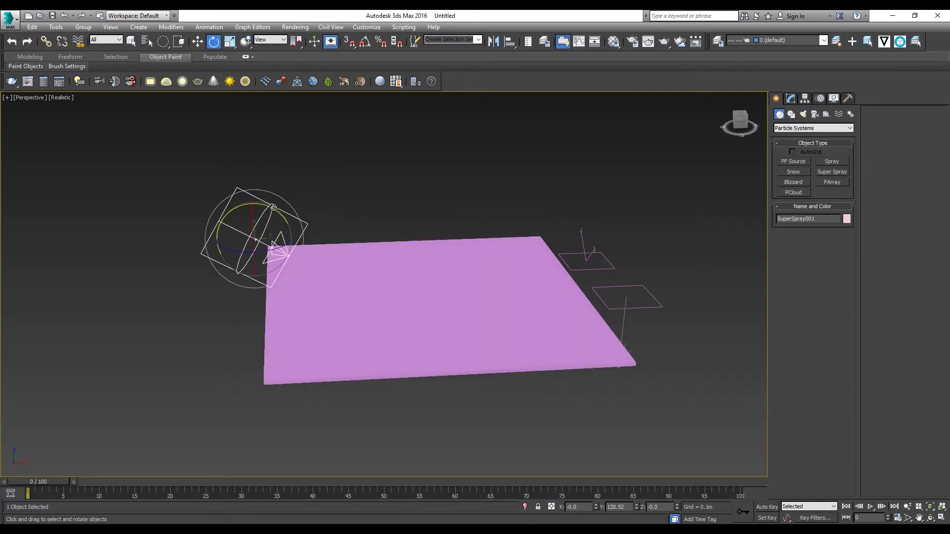
{"action": "left_click_drag", "start_coordinate": [280, 222], "coordinate": [290, 238]}
{"action": "left_click", "coordinate": [351, 210]}
{"action": "mouse_move", "coordinate": [359, 216]}
{"action": "middle_mouse_down", "text": "alt"}
{"action": "mouse_move", "coordinate": [361, 229]}
{"action": "mouse_move", "coordinate": [341, 212]}
{"action": "middle_mouse_up", "text": "alt"}
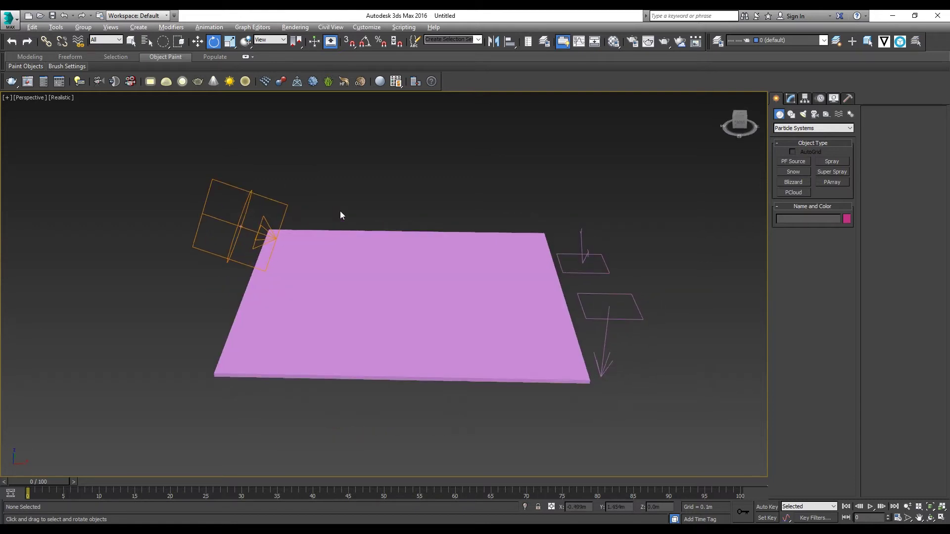
Step: Bind the SuperSpray001 emitter to the Gravity force
{"action": "left_click", "coordinate": [78, 41]}
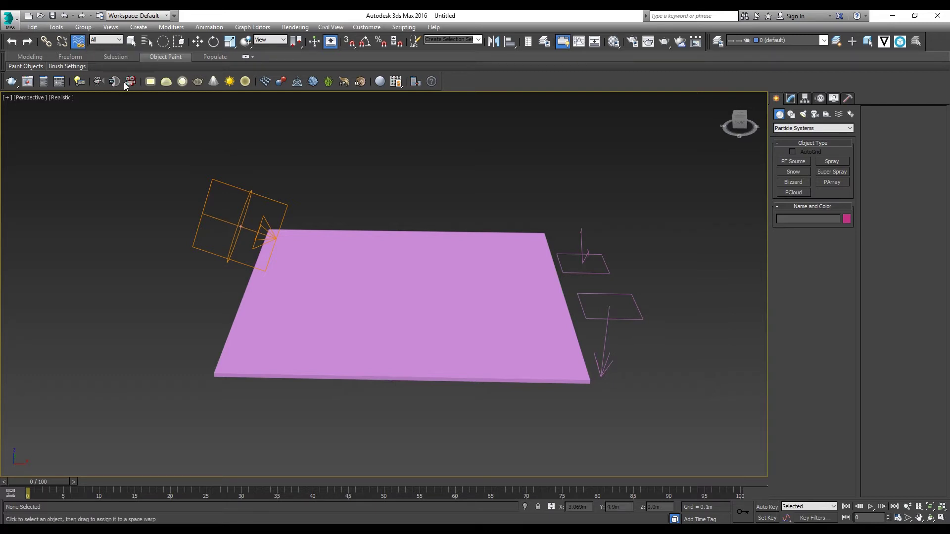
{"action": "left_click", "coordinate": [251, 192]}
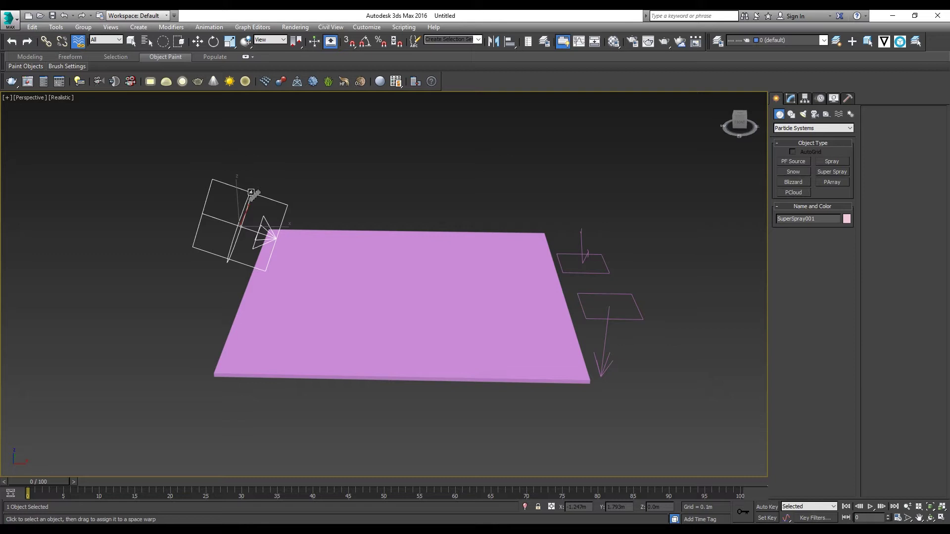
{"action": "left_click_drag", "start_coordinate": [252, 193], "coordinate": [598, 293]}
Step: Also bind the emitter to the UDeflector, then select the deflector
{"action": "left_click_drag", "start_coordinate": [265, 197], "coordinate": [508, 225]}
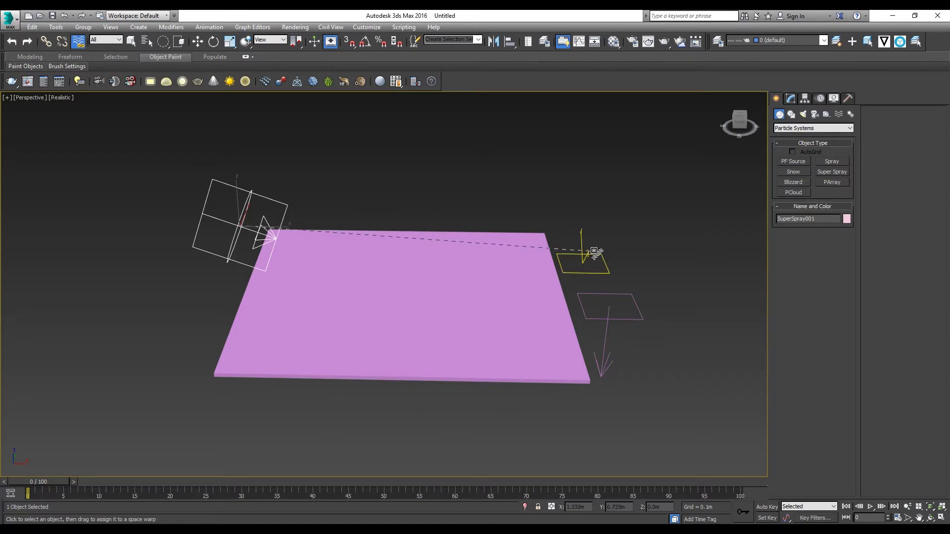
{"action": "left_click_drag", "start_coordinate": [594, 251], "coordinate": [594, 253]}
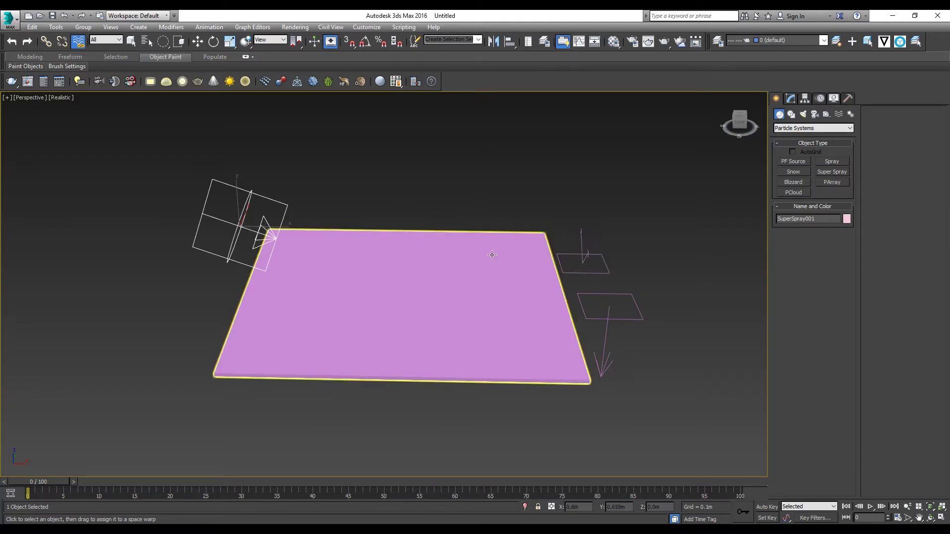
{"action": "middle_click_drag", "start_coordinate": [490, 258], "coordinate": [501, 263], "text": "alt"}
{"action": "right_click", "coordinate": [501, 264]}
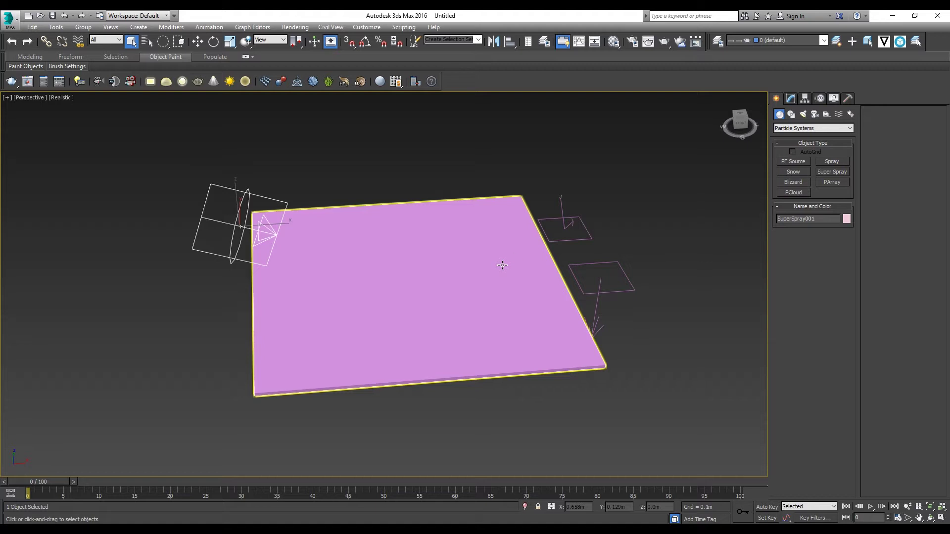
{"action": "left_click", "coordinate": [533, 259]}
{"action": "left_click", "coordinate": [568, 239]}
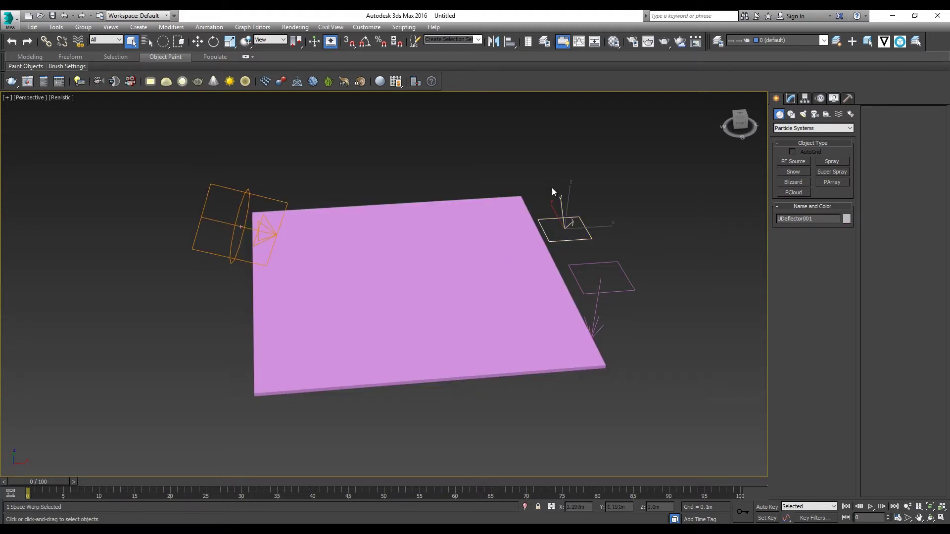
Step: Pick the pink floor, Box001, as UDeflector001's collision object
{"action": "scroll", "coordinate": [552, 188], "scroll_direction": "up", "scroll_amount": 5}
{"action": "scroll", "coordinate": [571, 217], "scroll_direction": "down", "scroll_amount": 2}
{"action": "left_click", "coordinate": [790, 98]}
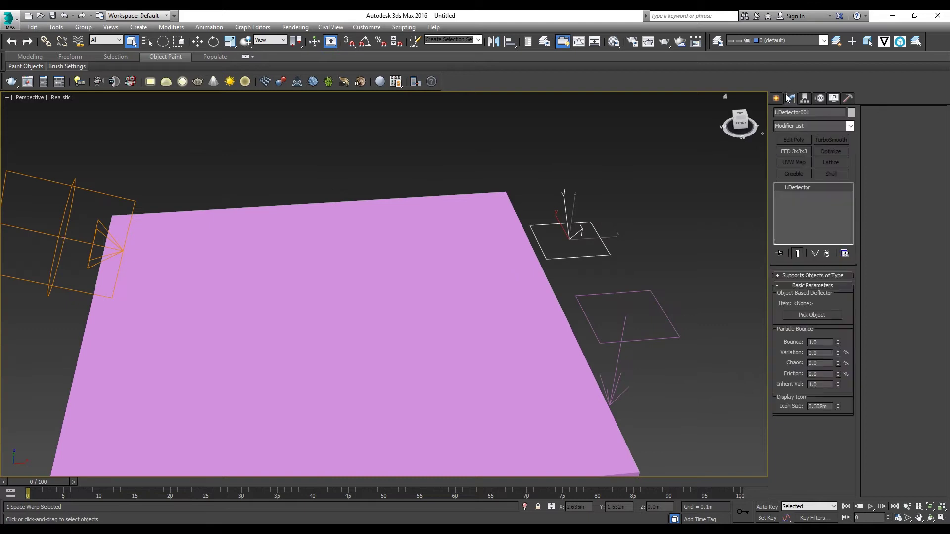
{"action": "scroll", "coordinate": [448, 230], "scroll_direction": "down", "scroll_amount": 4}
{"action": "middle_click_drag", "start_coordinate": [449, 234], "coordinate": [453, 245], "text": "alt"}
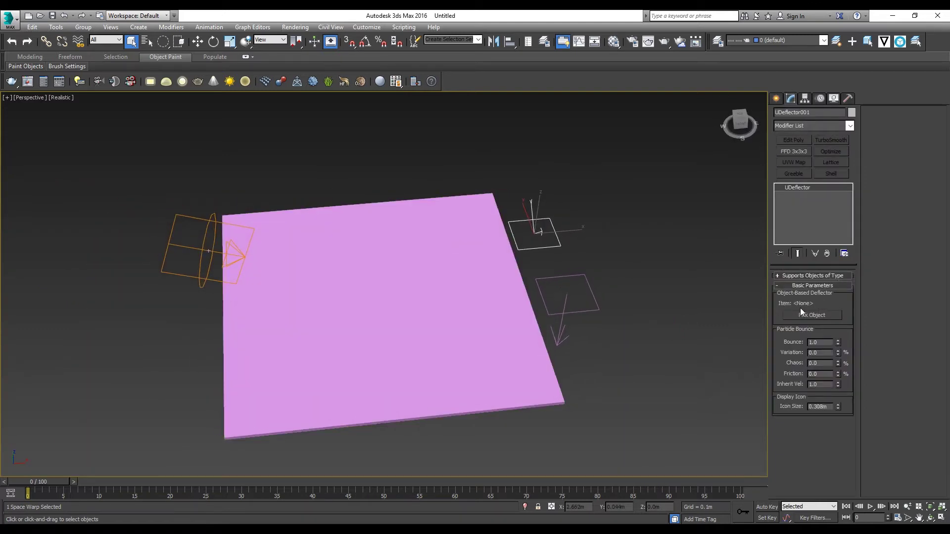
{"action": "left_click", "coordinate": [816, 313]}
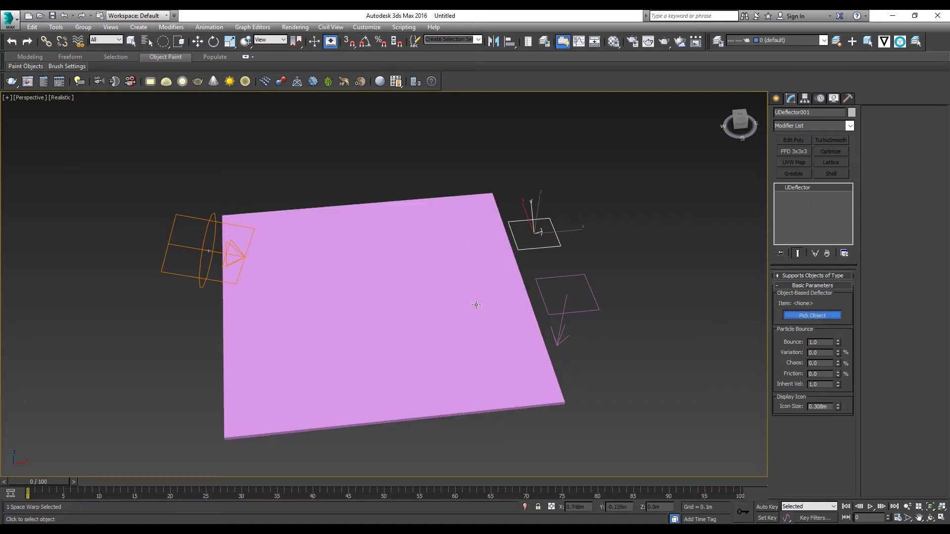
{"action": "left_click", "coordinate": [443, 306]}
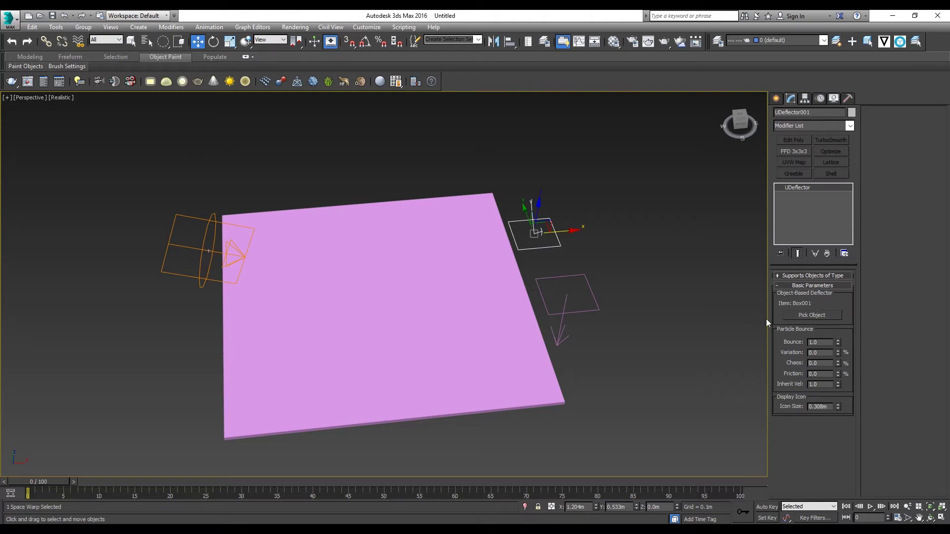
{"action": "scroll", "coordinate": [340, 236], "scroll_direction": "up", "scroll_amount": 3}
{"action": "scroll", "coordinate": [340, 237], "scroll_direction": "down", "scroll_amount": 3}
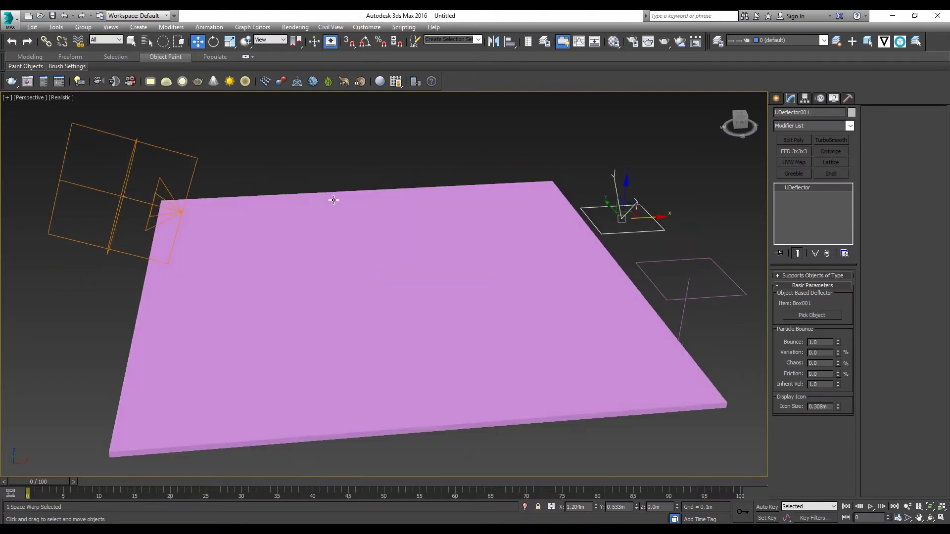
Step: Select the Super Spray emitter, play back the spray, and stop the preview
{"action": "left_click", "coordinate": [129, 160]}
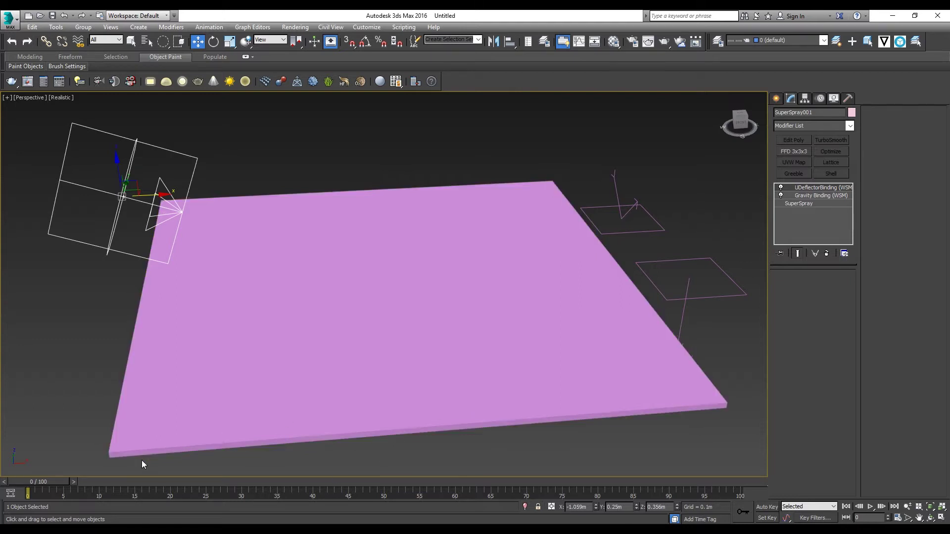
{"action": "left_click", "coordinate": [870, 507]}
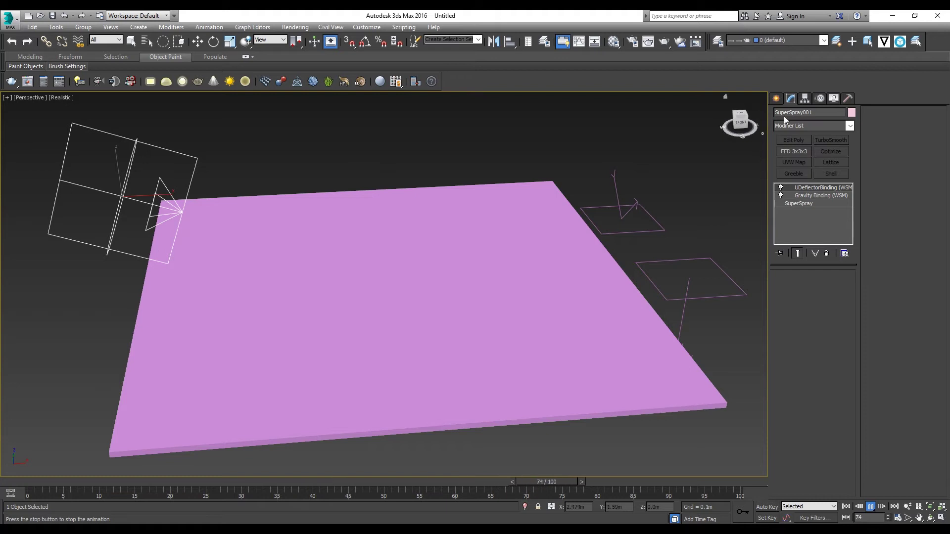
{"action": "left_click", "coordinate": [798, 205]}
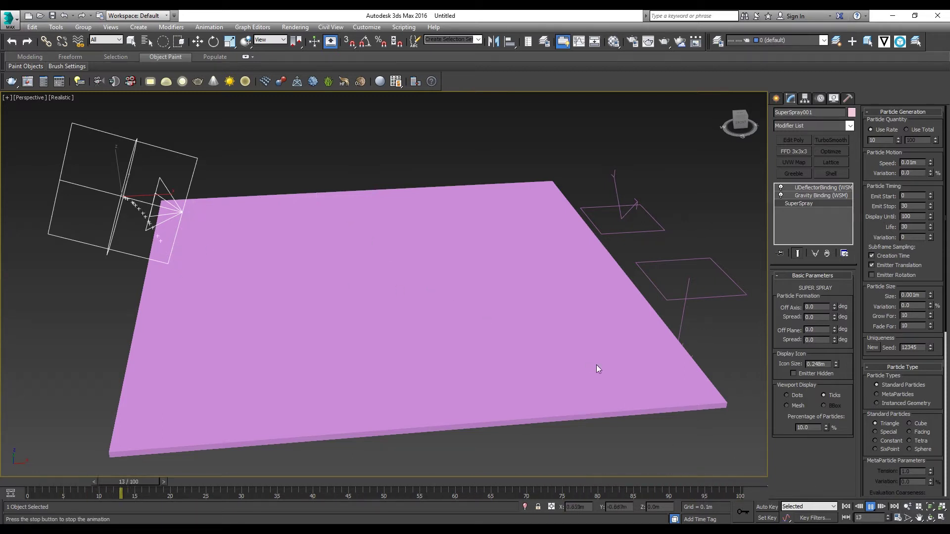
{"action": "left_click", "coordinate": [871, 507]}
Step: Set the deflector's Bounce to 0.4, preview the bounce, then reselect SuperSpray001
{"action": "key", "text": "w"}
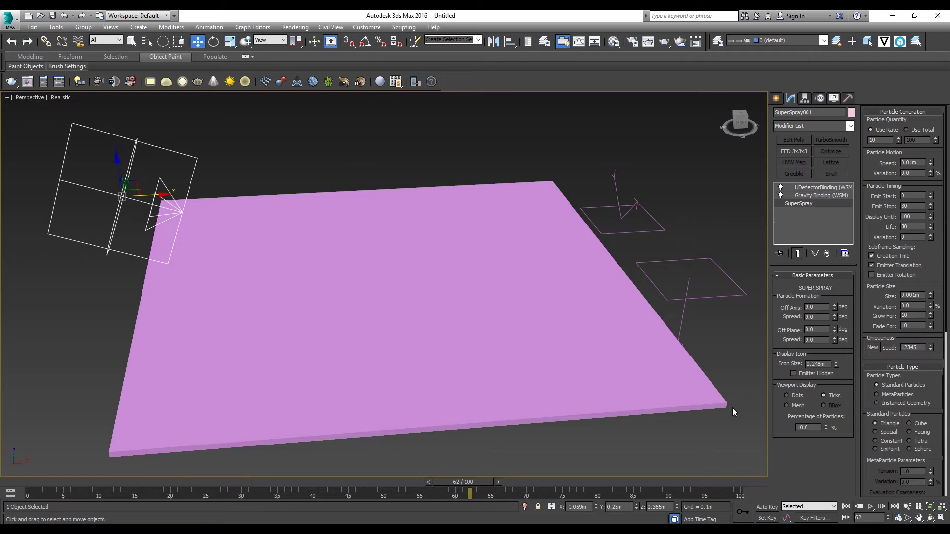
{"action": "left_click", "coordinate": [640, 229]}
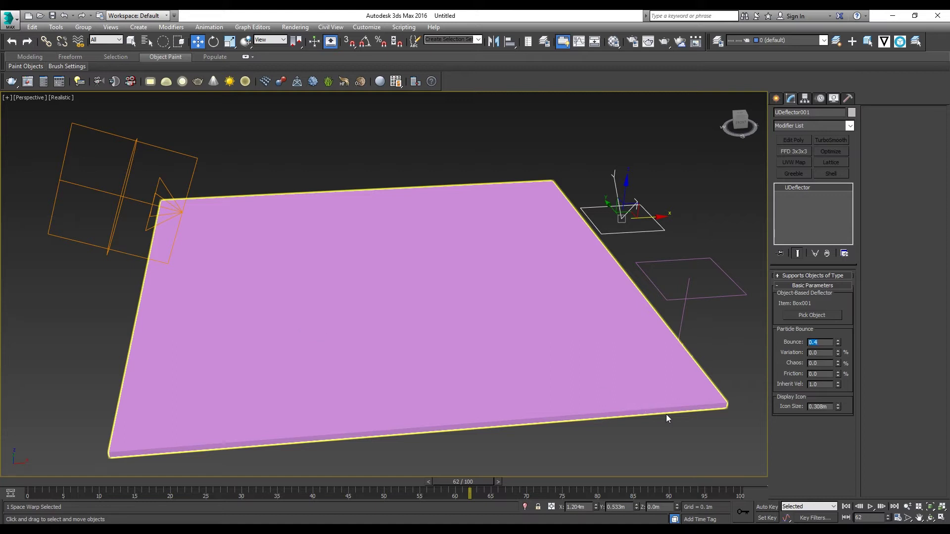
{"action": "left_click", "coordinate": [869, 507]}
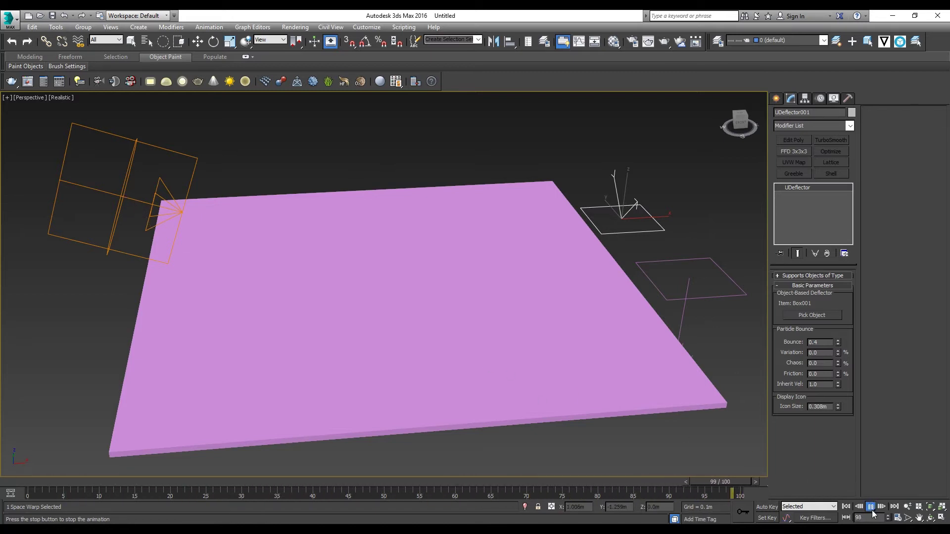
{"action": "left_click", "coordinate": [870, 507]}
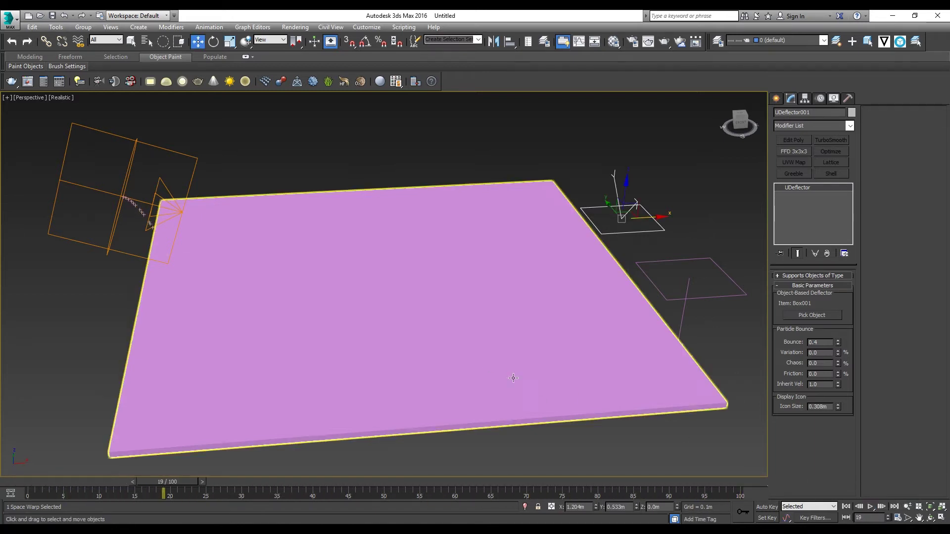
{"action": "left_click", "coordinate": [128, 192]}
{"action": "scroll", "coordinate": [153, 218], "scroll_direction": "up", "scroll_amount": 3}
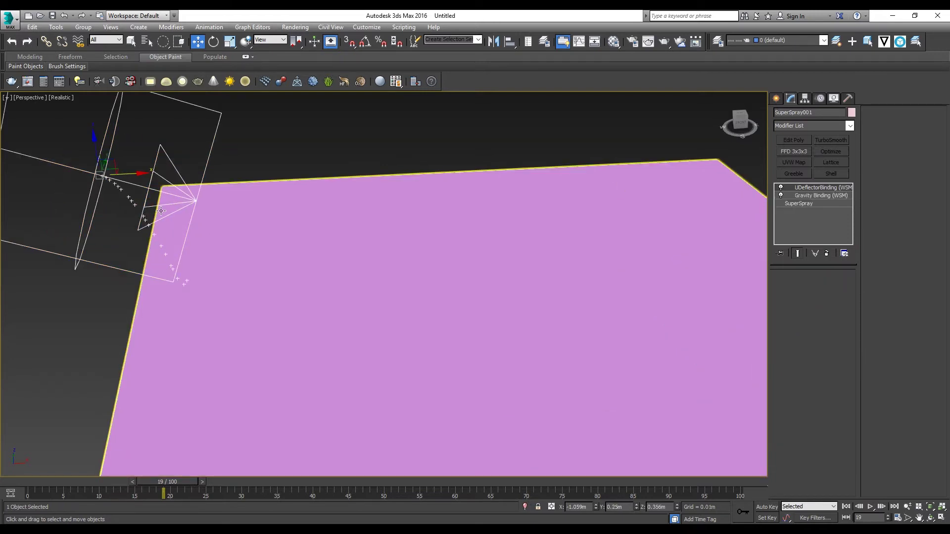
Step: Set SuperSpray001's viewport Percentage of Particles to 100 and preview the denser stream
{"action": "scroll", "coordinate": [161, 211], "scroll_direction": "down", "scroll_amount": 4}
{"action": "middle_click_drag", "start_coordinate": [161, 211], "coordinate": [610, 215], "text": "alt"}
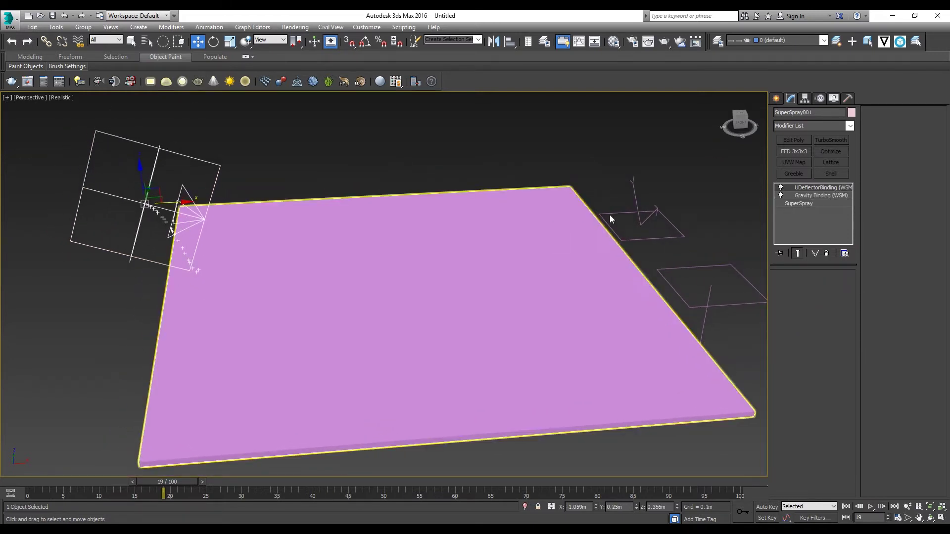
{"action": "left_click", "coordinate": [806, 203]}
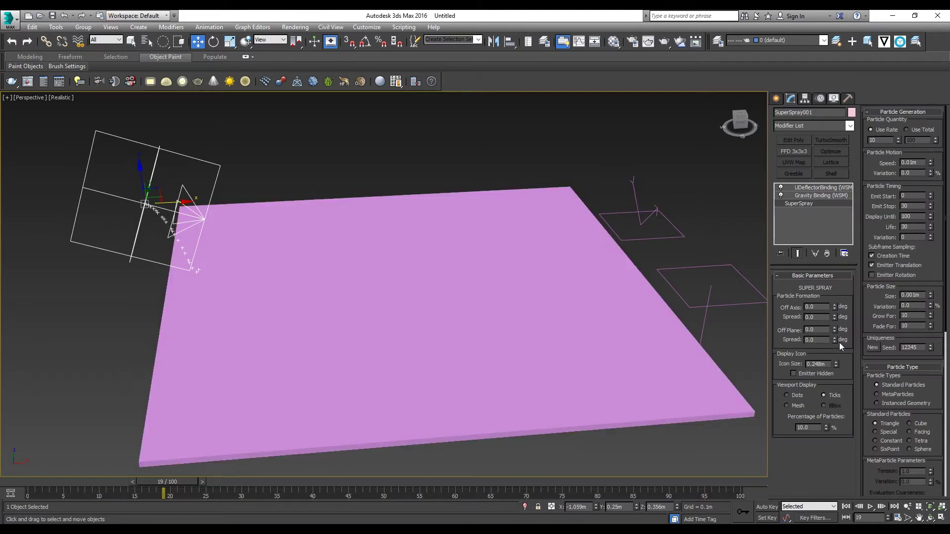
{"action": "middle_click_drag", "start_coordinate": [373, 192], "coordinate": [373, 206]}
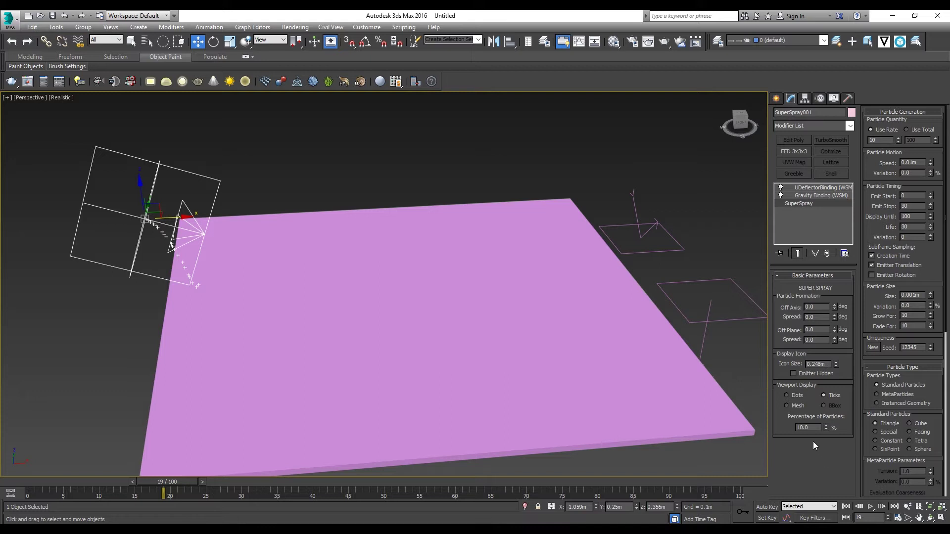
{"action": "type", "text": "1"}
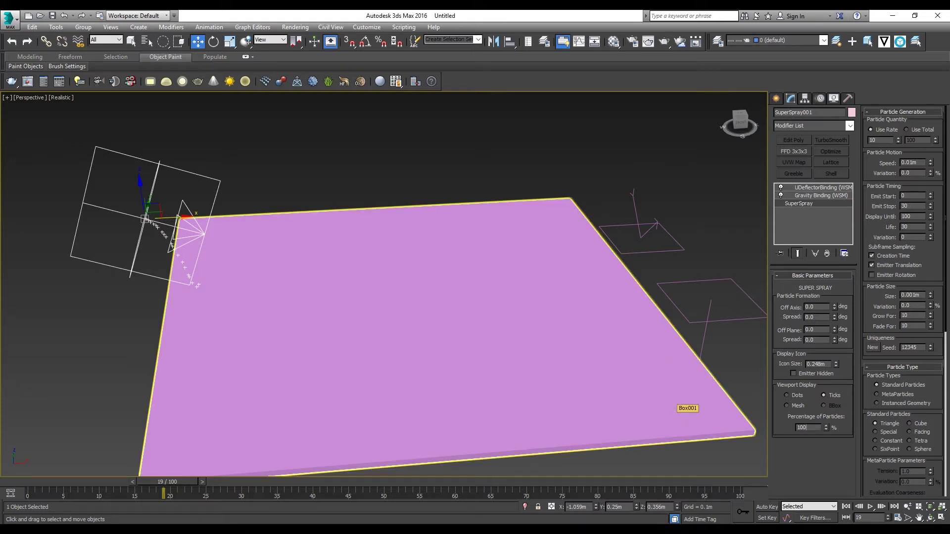
{"action": "key", "text": "Return"}
{"action": "left_click", "coordinate": [870, 509]}
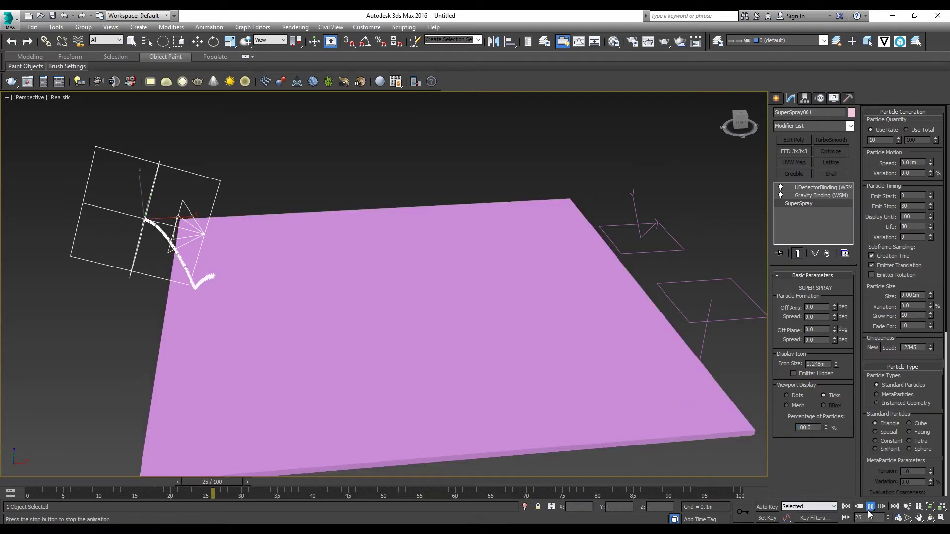
{"action": "left_click", "coordinate": [870, 509]}
{"action": "key", "text": "w"}
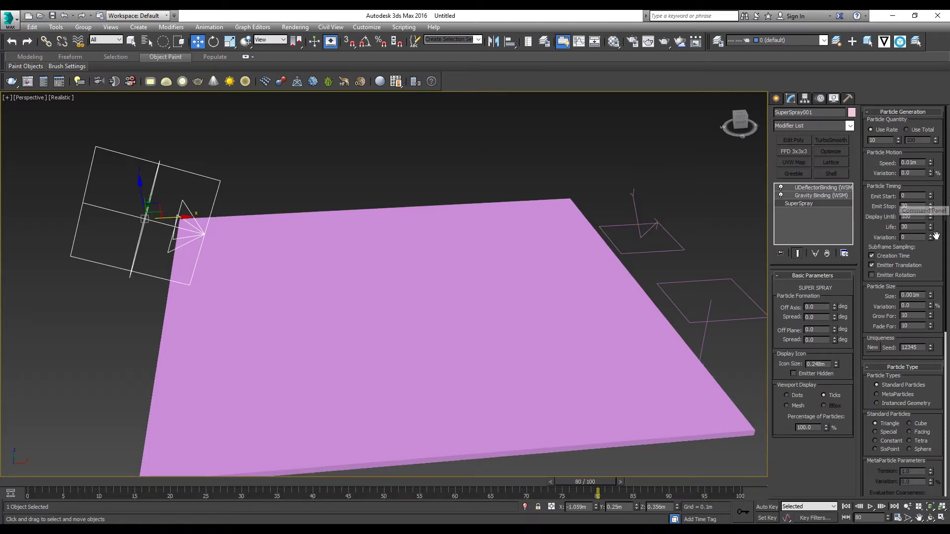
Step: Set the spray's Emit Stop to frame 100
{"action": "middle_click_drag", "start_coordinate": [321, 258], "coordinate": [343, 244]}
{"action": "middle_click_drag", "start_coordinate": [580, 246], "coordinate": [578, 246]}
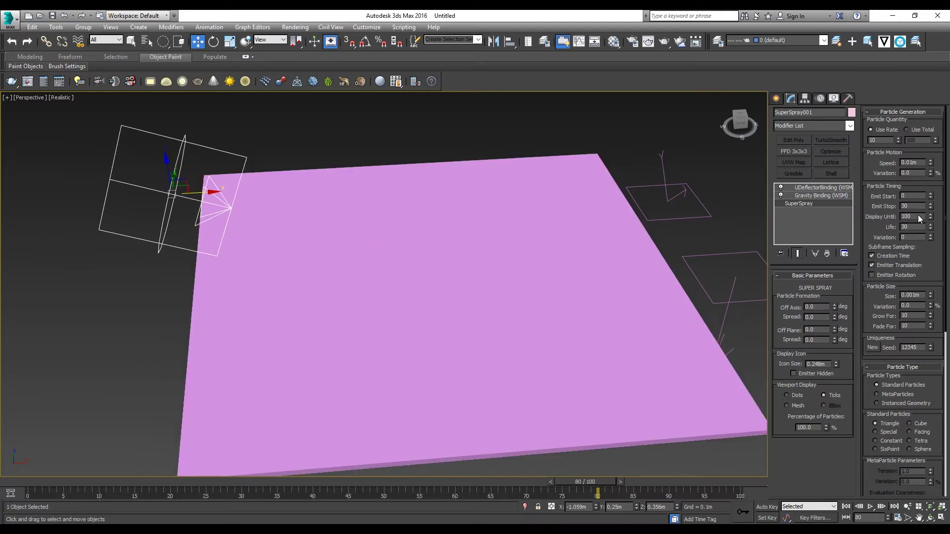
{"action": "left_click", "coordinate": [913, 207]}
{"action": "type", "text": "100"}
{"action": "key", "text": "Return"}
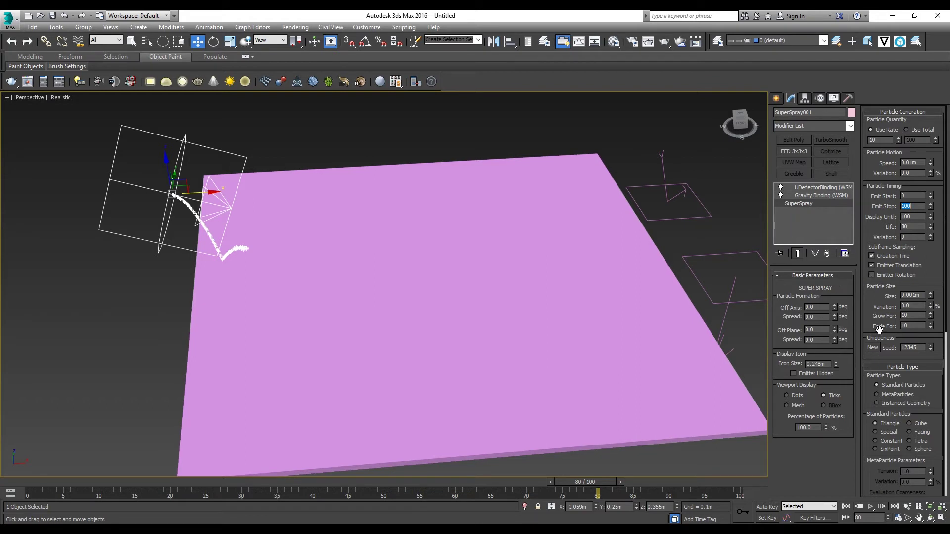
Step: Change the particle type to MetaParticles and preview the animation
{"action": "scroll", "coordinate": [877, 336], "scroll_direction": "down", "scroll_amount": 3}
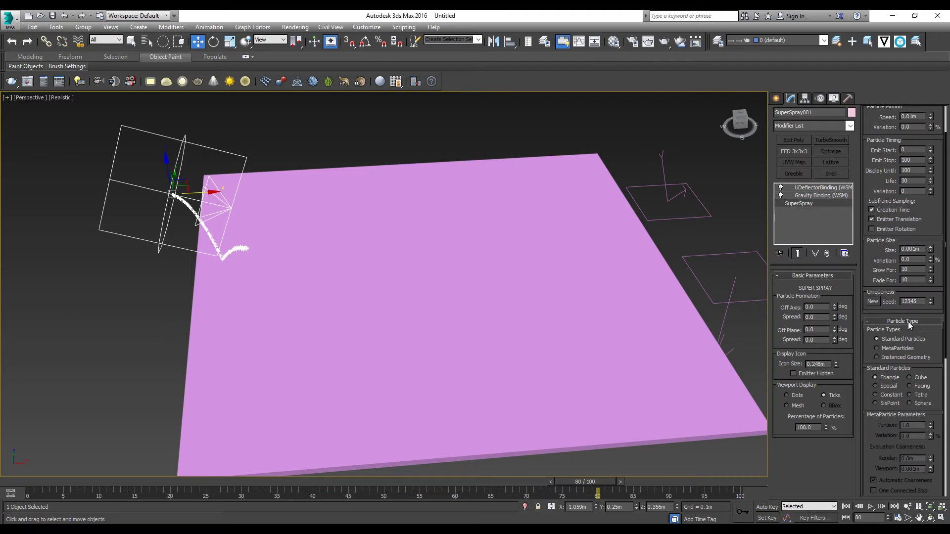
{"action": "left_click", "coordinate": [877, 349]}
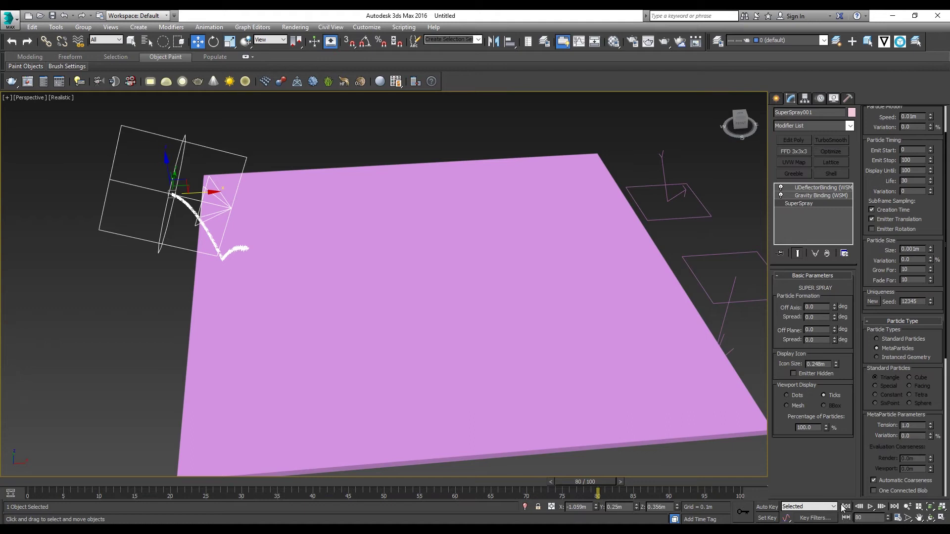
{"action": "left_click", "coordinate": [868, 507]}
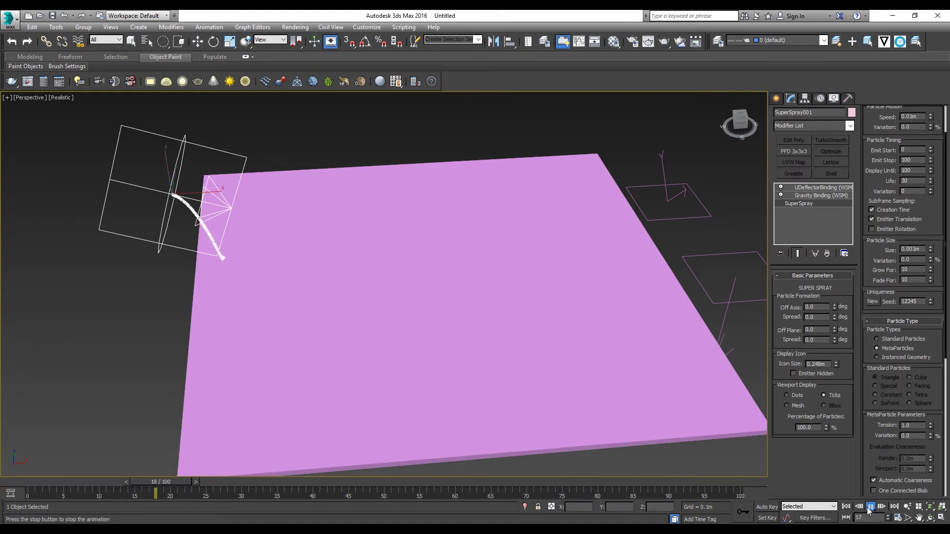
{"action": "left_click", "coordinate": [867, 506]}
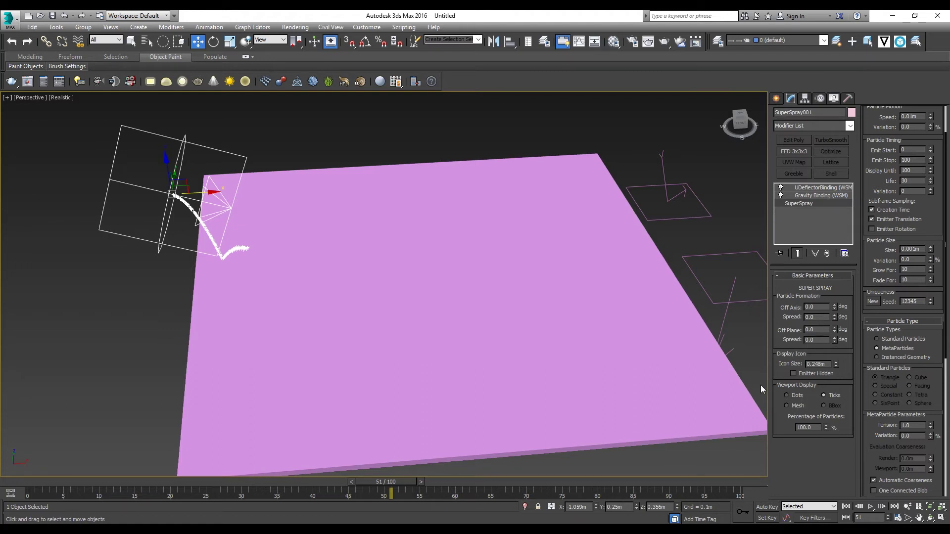
Step: Display the particles as Mesh in the viewport and preview the metaparticles
{"action": "left_click", "coordinate": [787, 406]}
{"action": "left_click", "coordinate": [870, 506]}
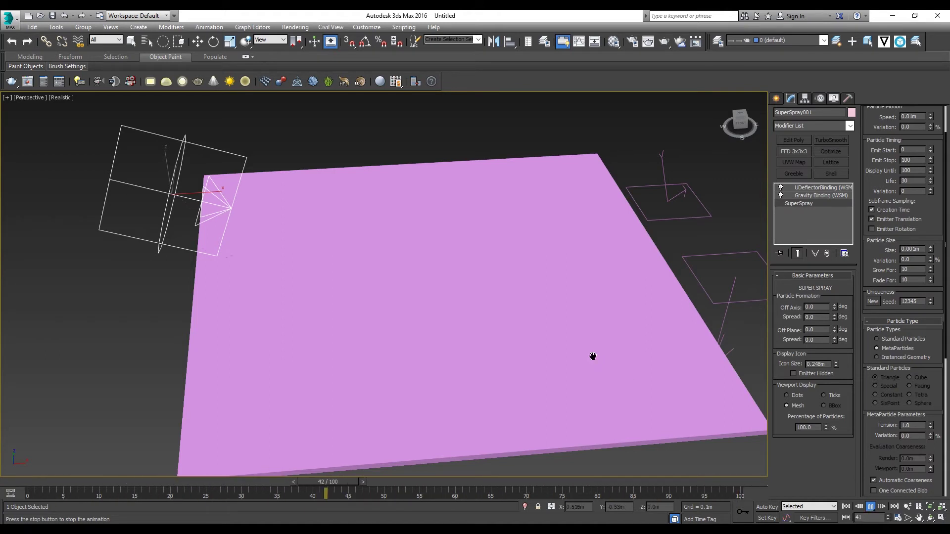
{"action": "middle_click_drag", "start_coordinate": [593, 356], "coordinate": [592, 375]}
{"action": "left_click", "coordinate": [869, 507]}
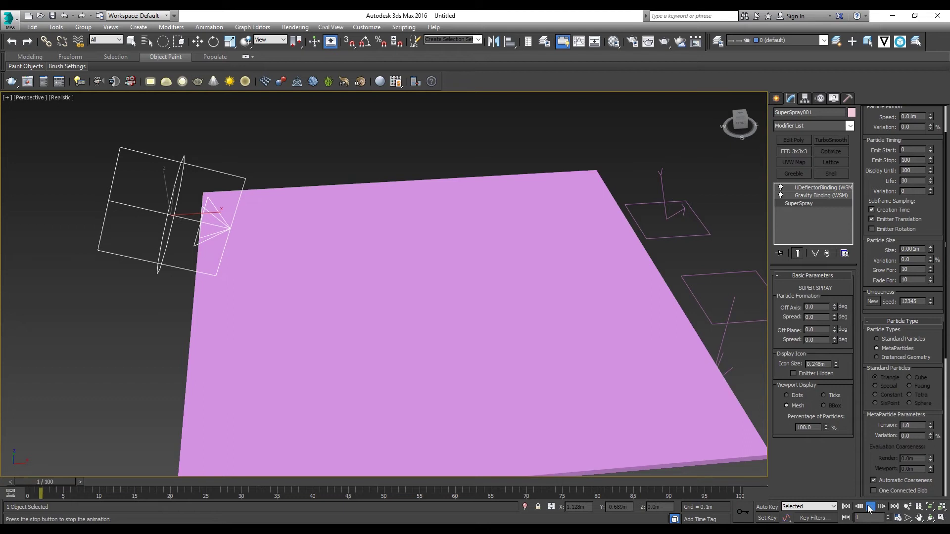
{"action": "key", "text": "w"}
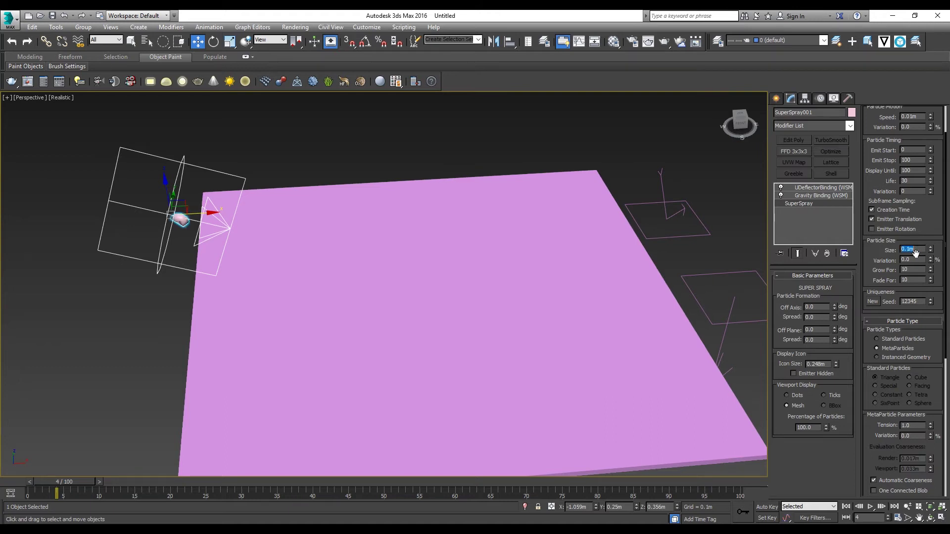
Step: Set the spray Speed to 0.05m and scrub the timeline to check the stream
{"action": "left_click", "coordinate": [870, 507]}
{"action": "scroll", "coordinate": [904, 359], "scroll_direction": "up", "scroll_amount": 2}
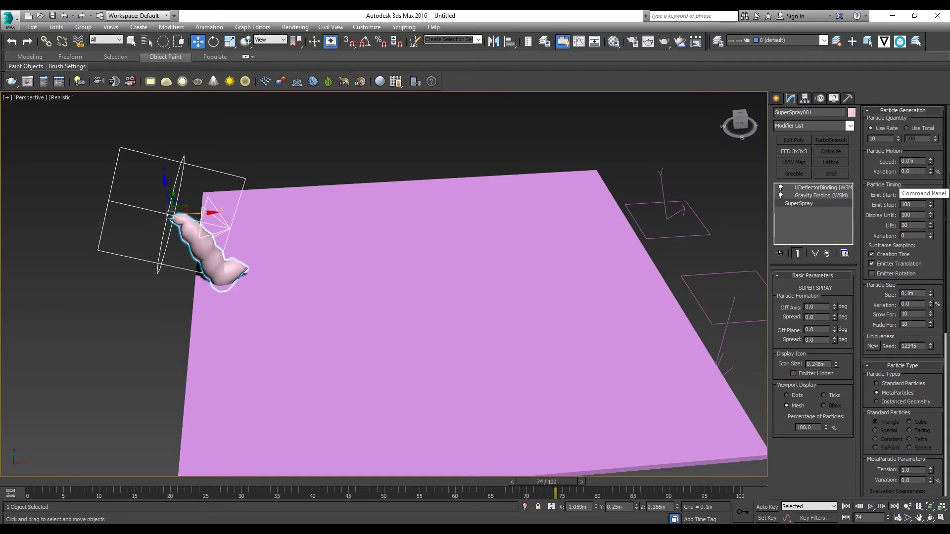
{"action": "type", "text": "5"}
{"action": "key", "text": "Return"}
{"action": "middle_click_drag", "start_coordinate": [607, 239], "coordinate": [630, 218], "text": "alt"}
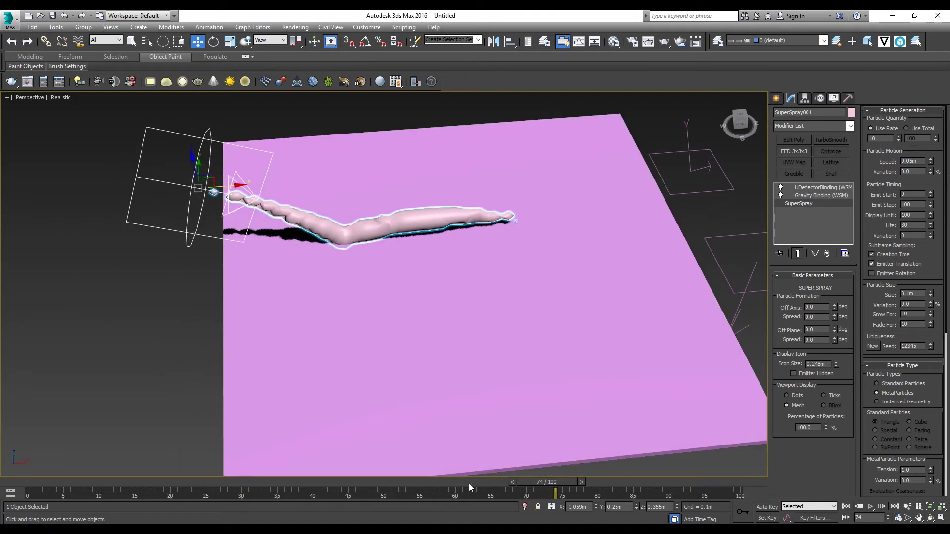
{"action": "left_click_drag", "start_coordinate": [525, 481], "coordinate": [49, 480]}
{"action": "key", "text": "w"}
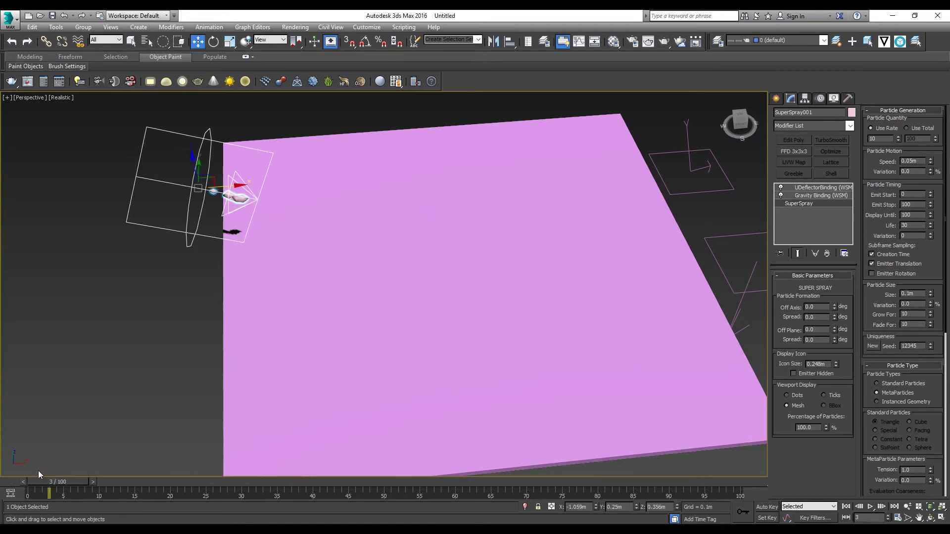
Step: Set both Off Axis and Off Plane spreads to 30 degrees and play the wider spray
{"action": "double_click", "coordinate": [816, 317]}
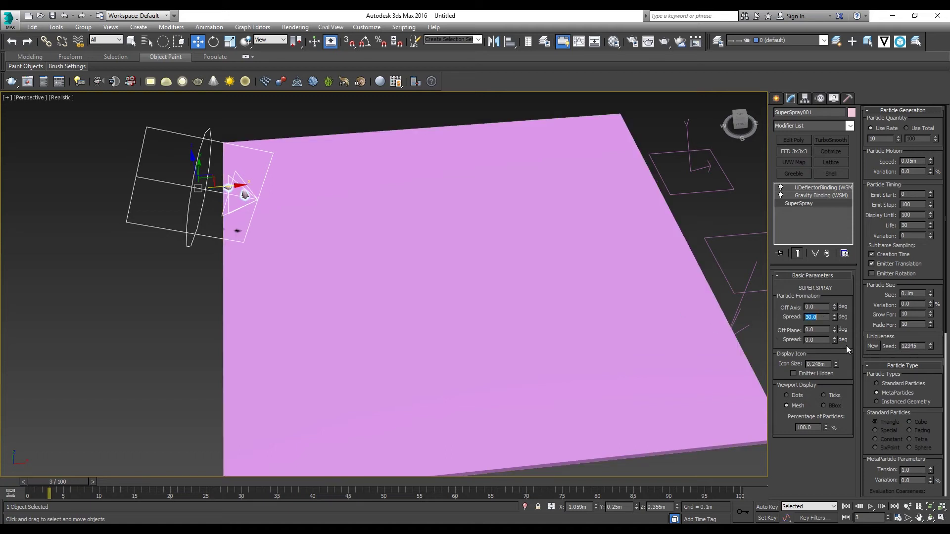
{"action": "double_click", "coordinate": [822, 341]}
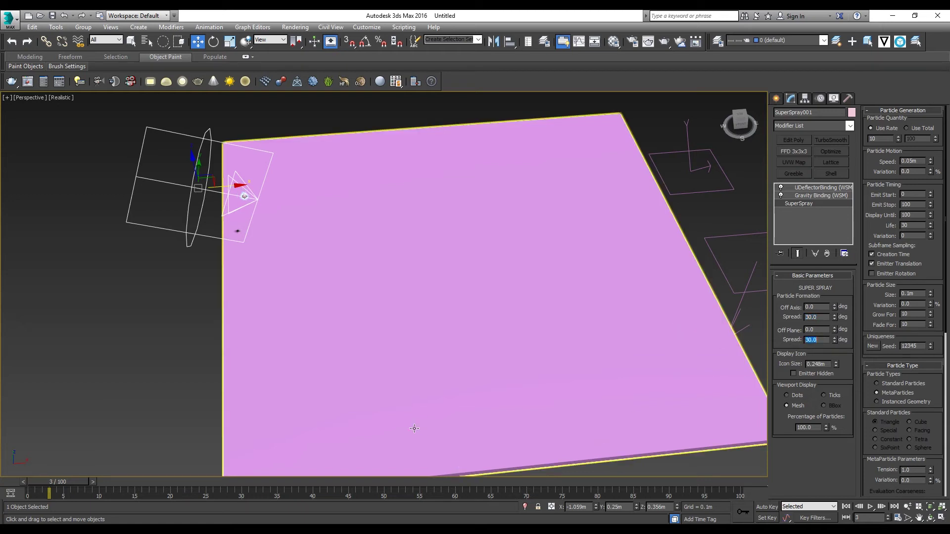
{"action": "left_click", "coordinate": [868, 505]}
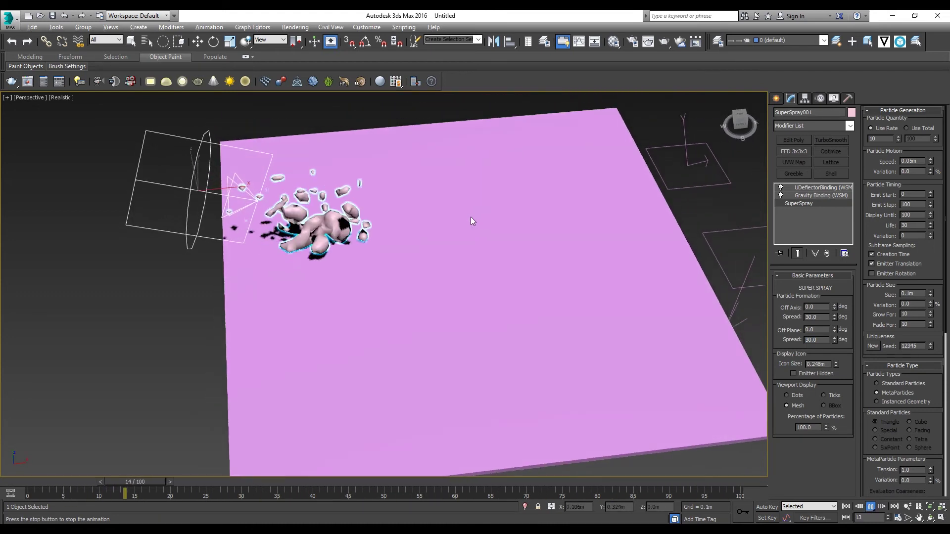
{"action": "middle_click_drag", "start_coordinate": [471, 221], "coordinate": [477, 231], "text": "alt"}
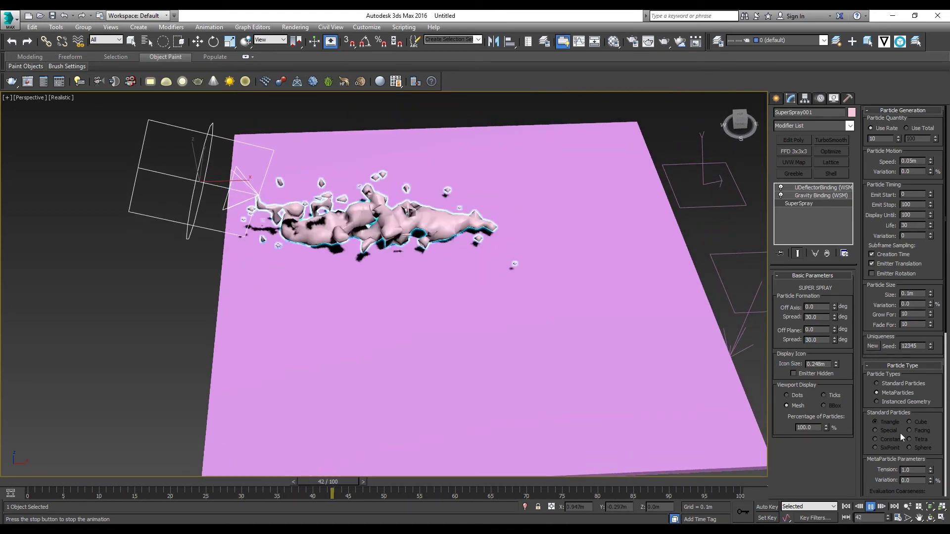
Step: Set the metaparticle Tension to 0.5 and scrub the timeline to check the smoother blobs
{"action": "left_click", "coordinate": [872, 508]}
{"action": "scroll", "coordinate": [894, 394], "scroll_direction": "down", "scroll_amount": 3}
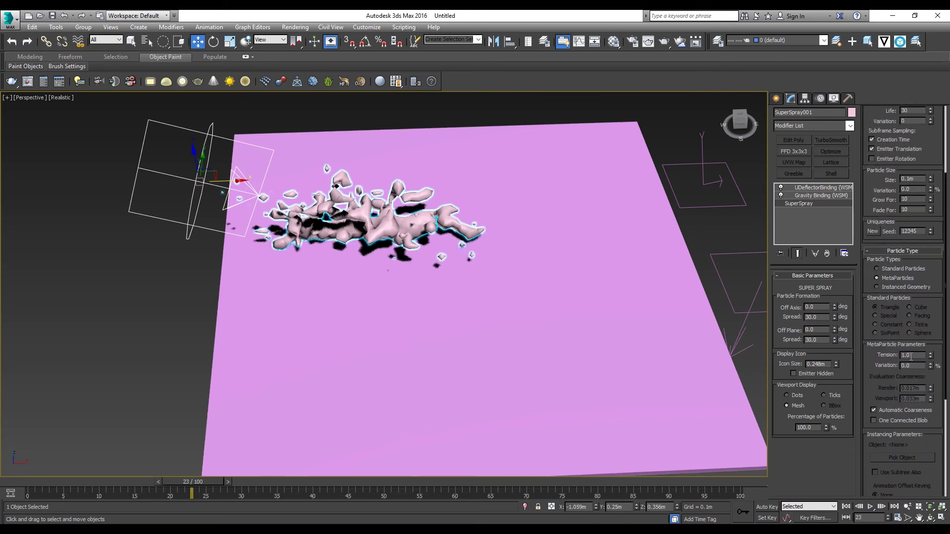
{"action": "type", "text": "0.5"}
{"action": "key", "text": "Return"}
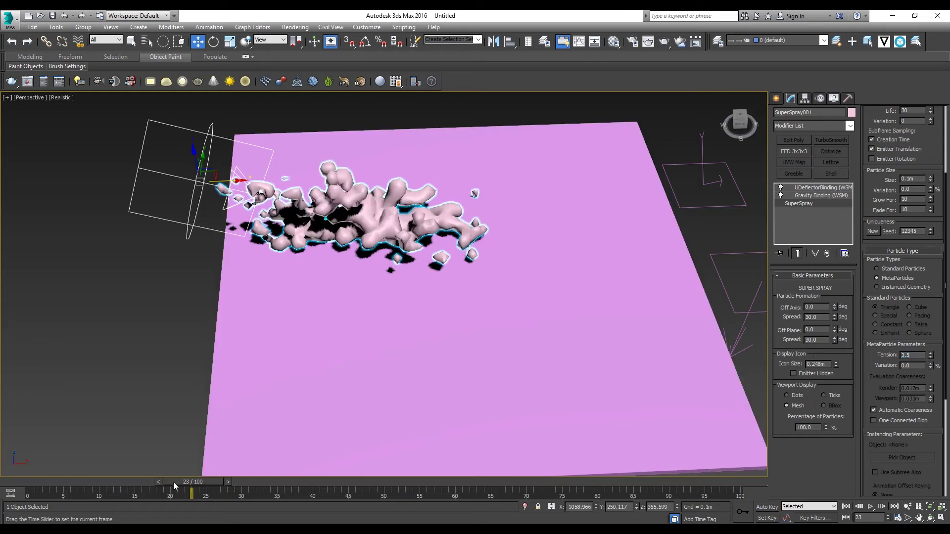
{"action": "mouse_move", "coordinate": [173, 482]}
{"action": "left_mouse_down"}
{"action": "mouse_move", "coordinate": [141, 477]}
{"action": "mouse_move", "coordinate": [412, 474]}
{"action": "mouse_move", "coordinate": [157, 458]}
{"action": "mouse_move", "coordinate": [161, 445]}
{"action": "mouse_move", "coordinate": [411, 448]}
{"action": "mouse_move", "coordinate": [141, 451]}
{"action": "mouse_move", "coordinate": [156, 467]}
{"action": "mouse_move", "coordinate": [629, 476]}
{"action": "mouse_move", "coordinate": [22, 453]}
{"action": "mouse_move", "coordinate": [381, 455]}
{"action": "mouse_move", "coordinate": [19, 455]}
{"action": "left_mouse_up"}
{"action": "key", "text": "w"}
{"action": "scroll", "coordinate": [905, 234], "scroll_direction": "up", "scroll_amount": 5}
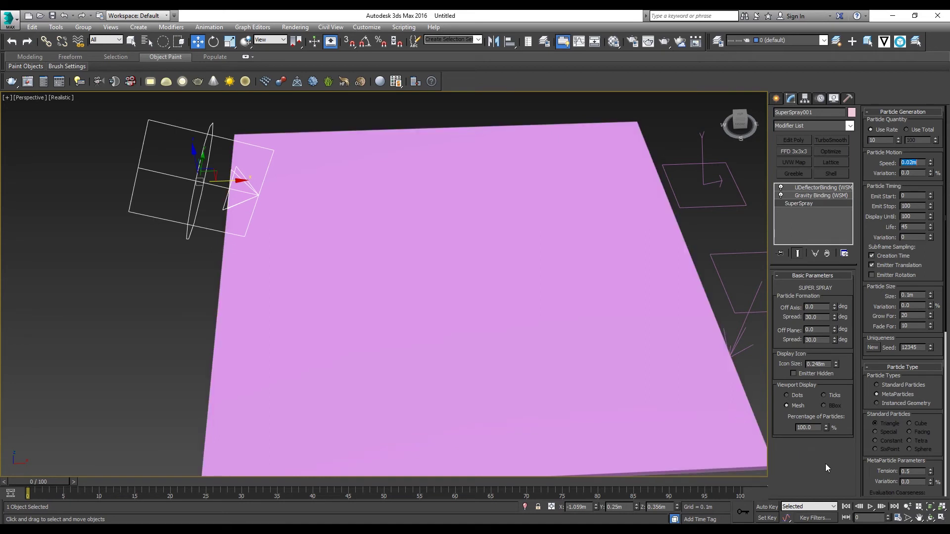
Step: Give the Super Spray particles a forward speed of about 0.03m and preview the flow
{"action": "left_click", "coordinate": [870, 506]}
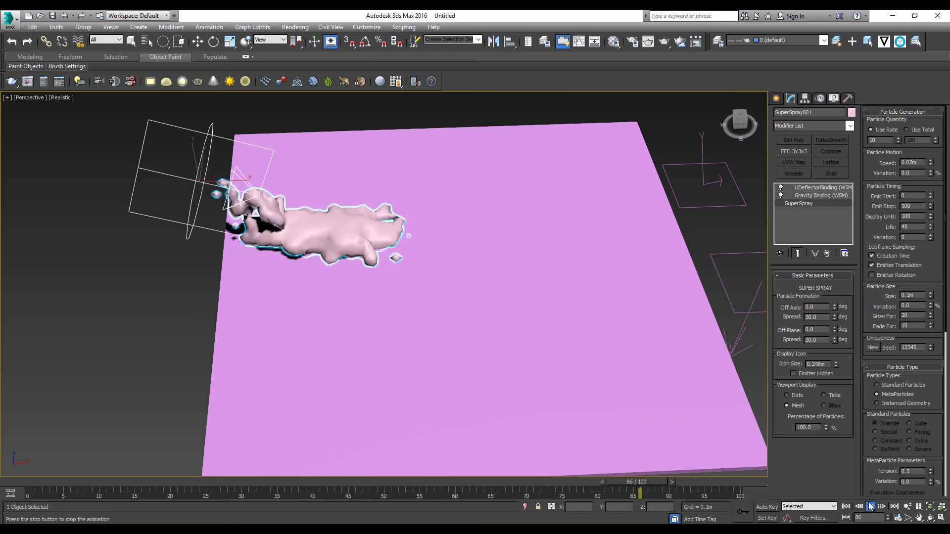
{"action": "left_click", "coordinate": [870, 505]}
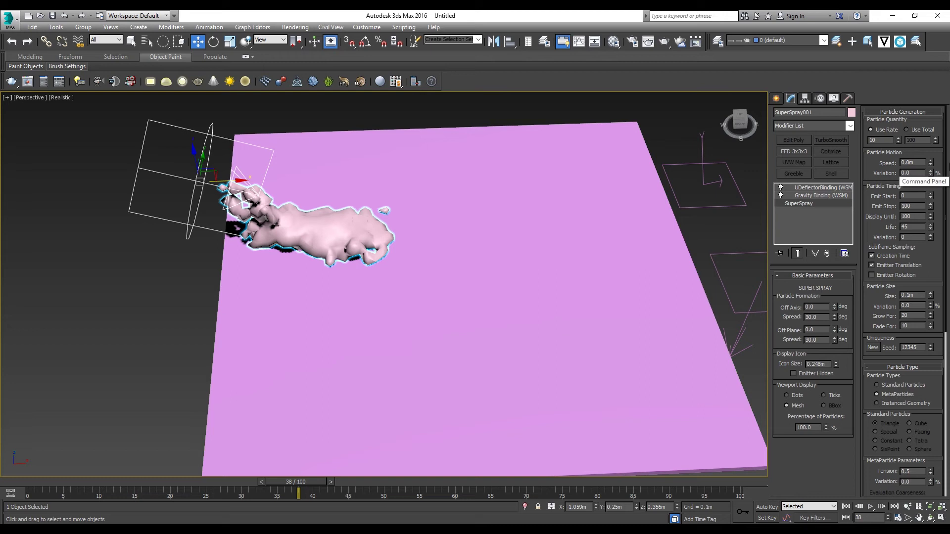
{"action": "left_click_drag", "start_coordinate": [930, 164], "coordinate": [931, 160]}
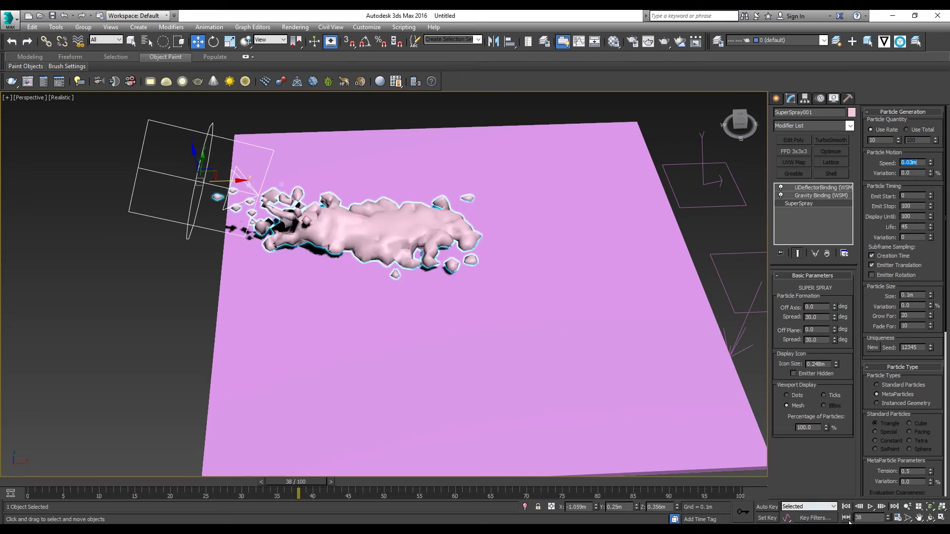
{"action": "left_click", "coordinate": [870, 510]}
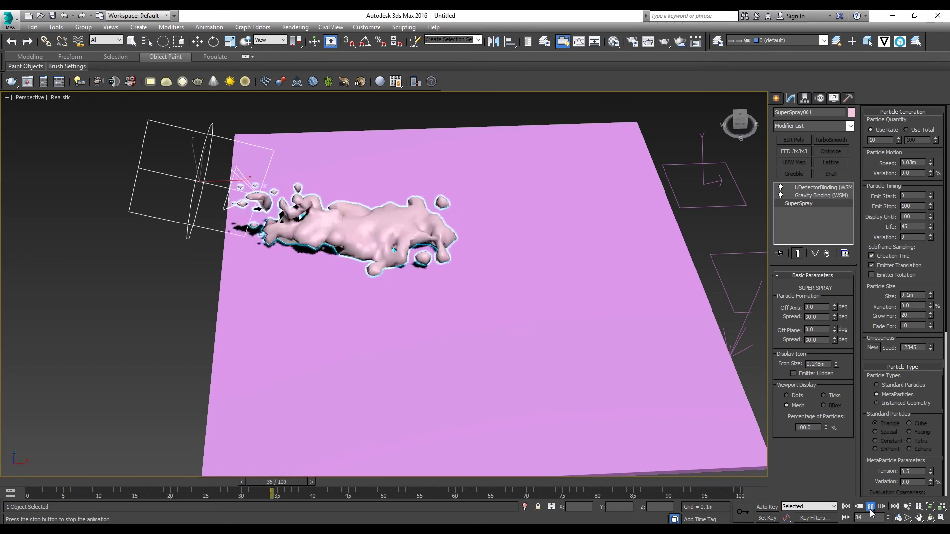
{"action": "scroll", "coordinate": [451, 262], "scroll_direction": "up", "scroll_amount": 10}
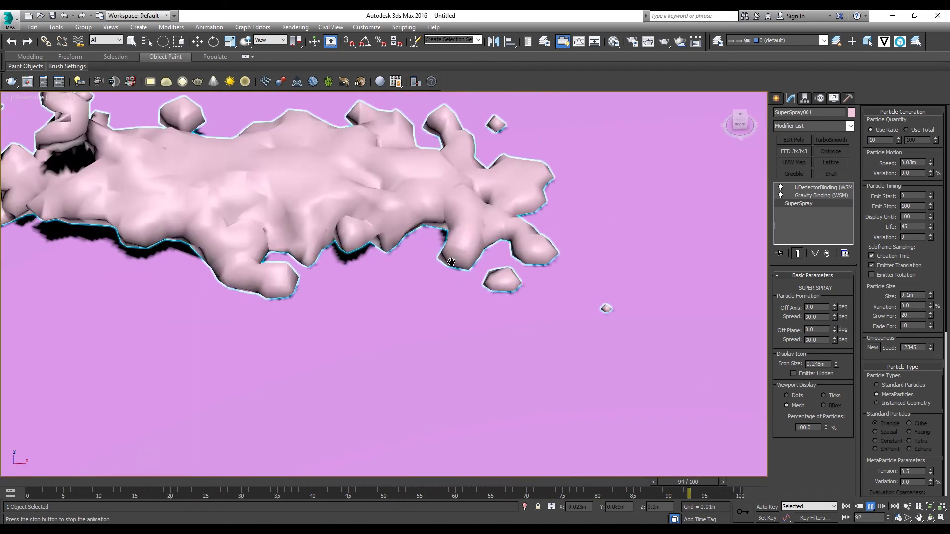
{"action": "scroll", "coordinate": [451, 280], "scroll_direction": "down", "scroll_amount": 10}
{"action": "scroll", "coordinate": [450, 278], "scroll_direction": "up", "scroll_amount": 5}
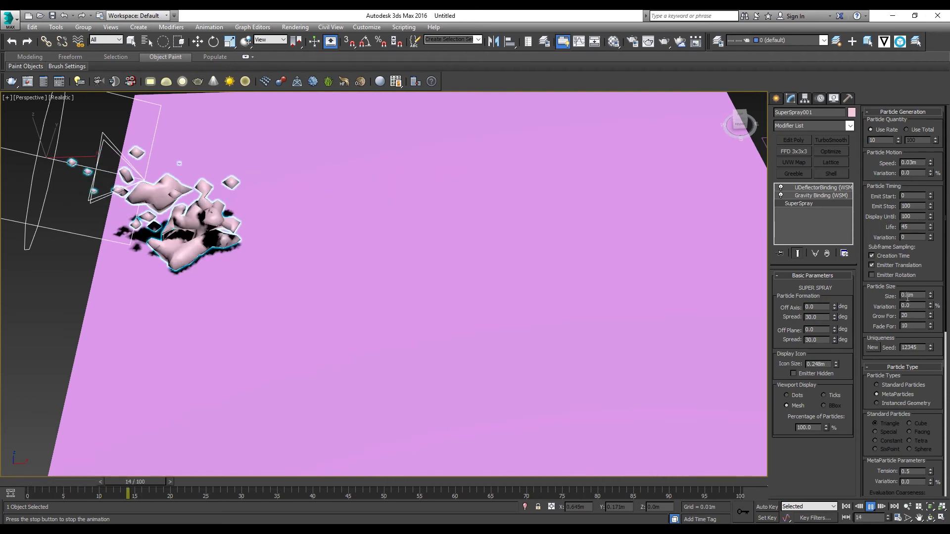
Step: Enlarge the particle size to 0.15m and frame the particle cloud in the viewport
{"action": "left_click", "coordinate": [927, 295]}
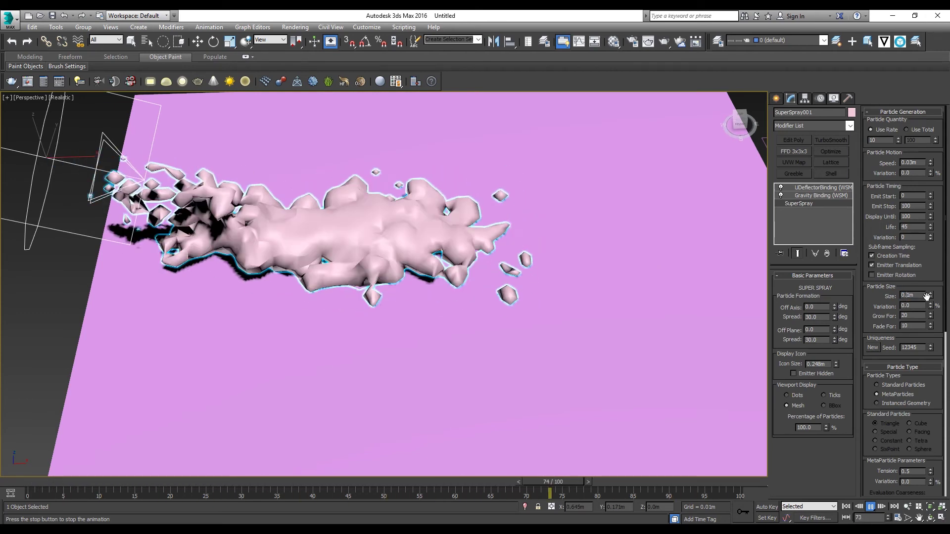
{"action": "left_click_drag", "start_coordinate": [927, 295], "coordinate": [927, 291]}
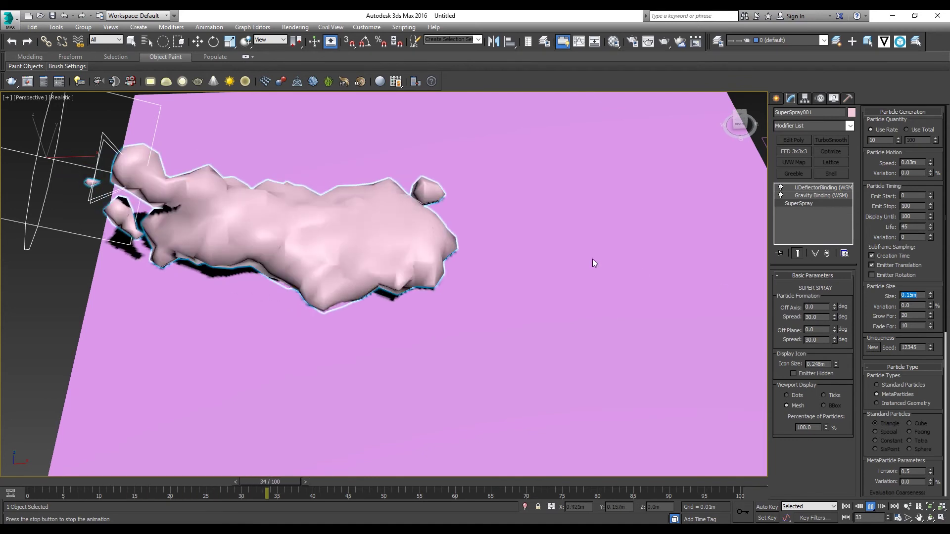
{"action": "scroll", "coordinate": [393, 247], "scroll_direction": "down", "scroll_amount": 5}
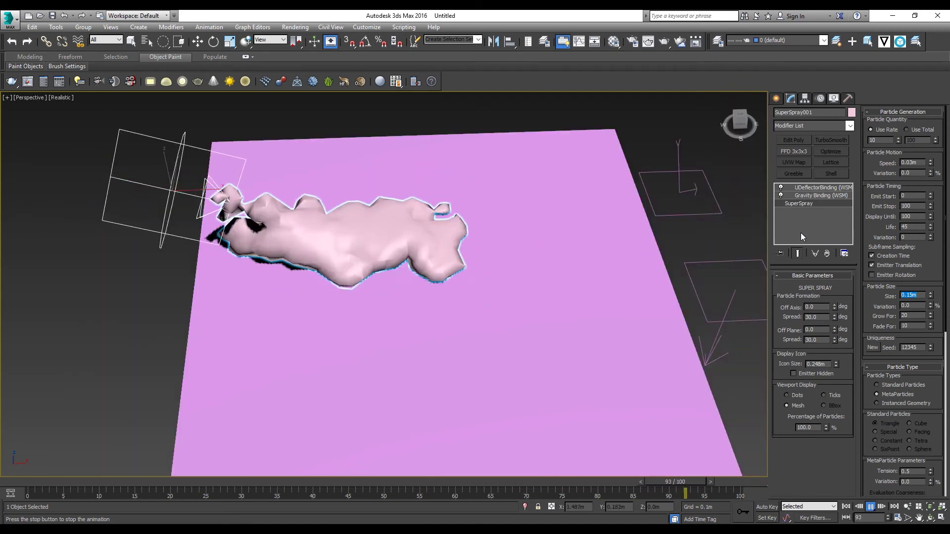
{"action": "middle_click_drag", "start_coordinate": [401, 262], "coordinate": [420, 308]}
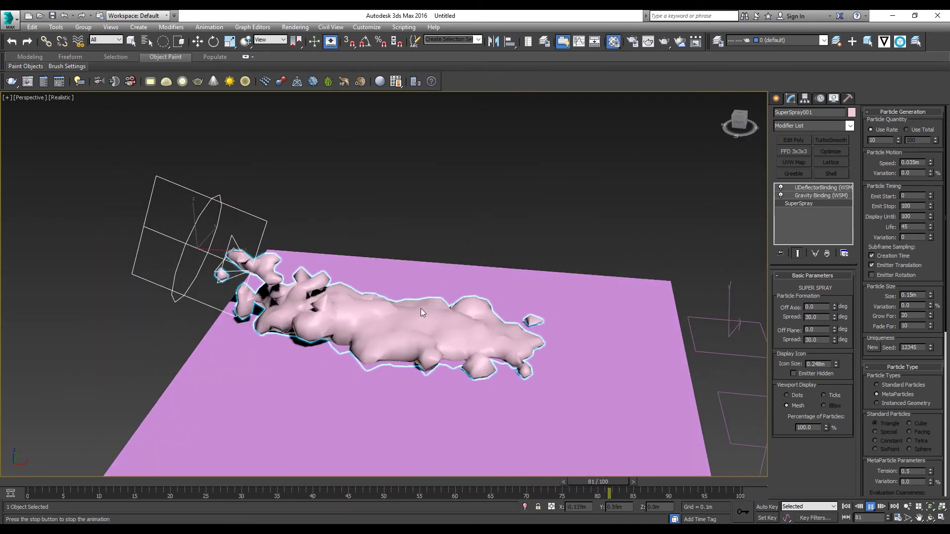
Step: In the Material Editor, change the material type to Autodesk Water
{"action": "key", "text": "m"}
{"action": "left_click_drag", "start_coordinate": [292, 64], "coordinate": [600, 38]}
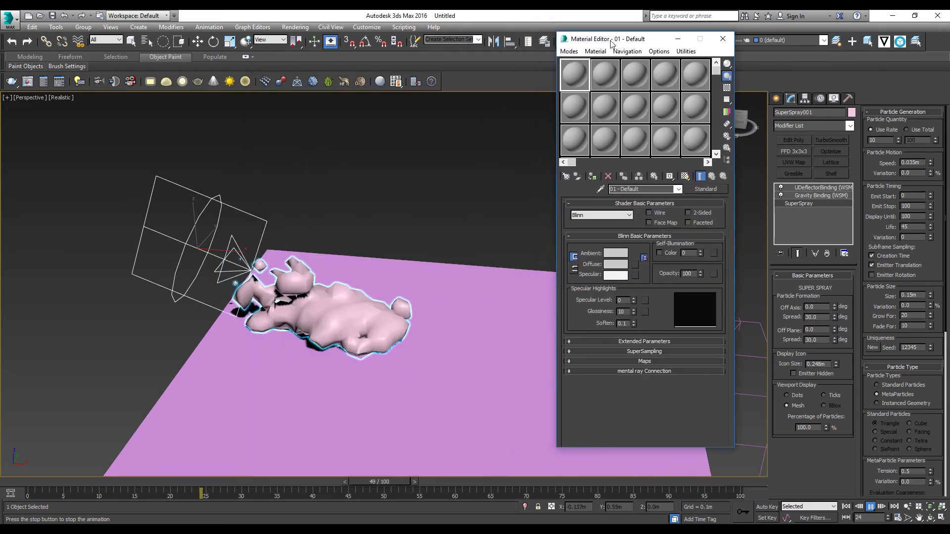
{"action": "left_click", "coordinate": [711, 190]}
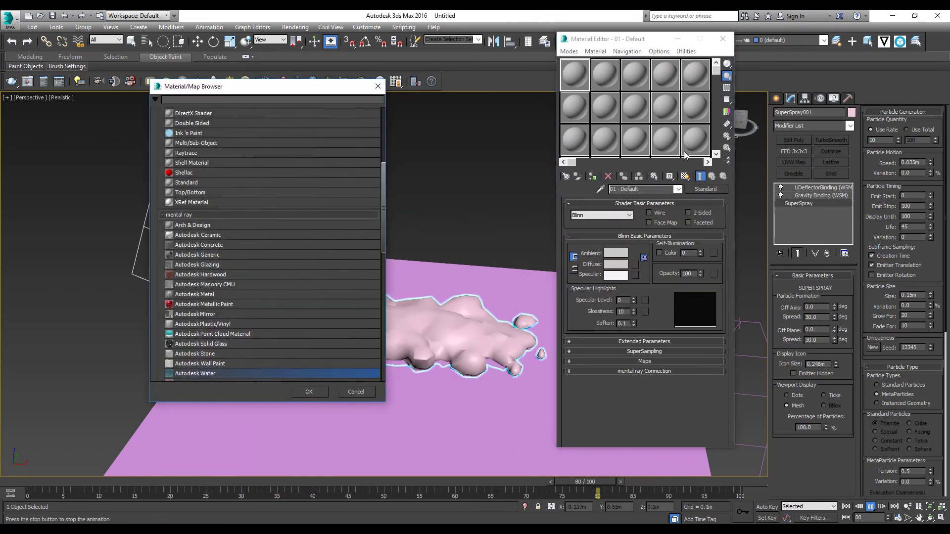
{"action": "left_click", "coordinate": [376, 91]}
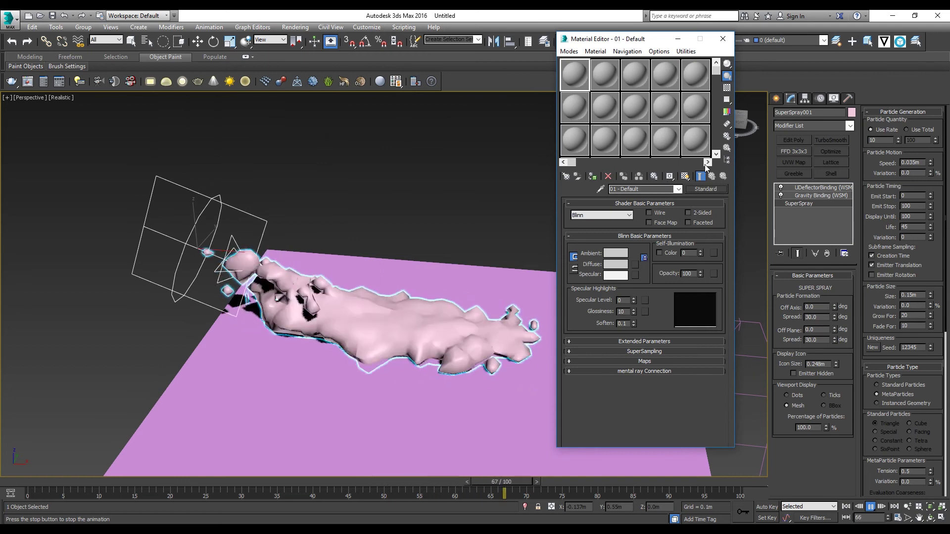
{"action": "left_click", "coordinate": [703, 190]}
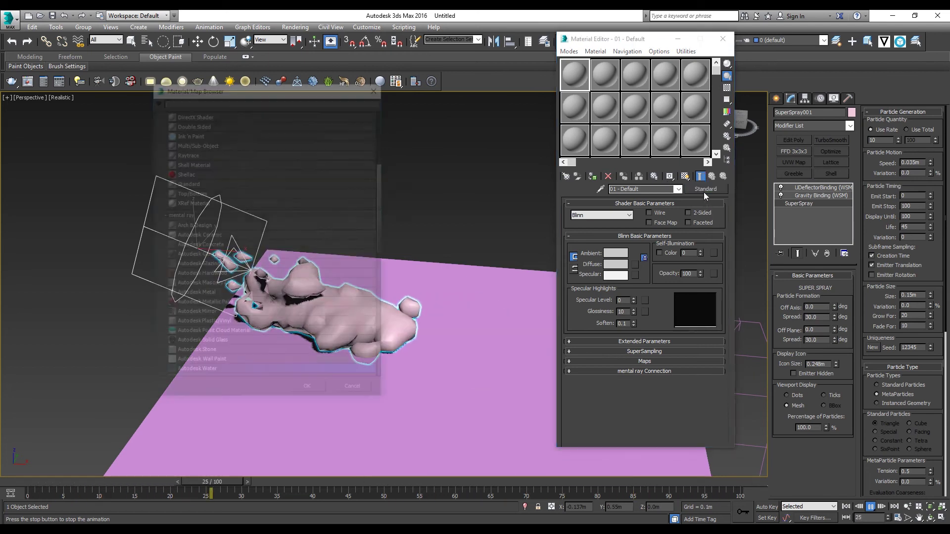
{"action": "scroll", "coordinate": [249, 277], "scroll_direction": "down", "scroll_amount": 1}
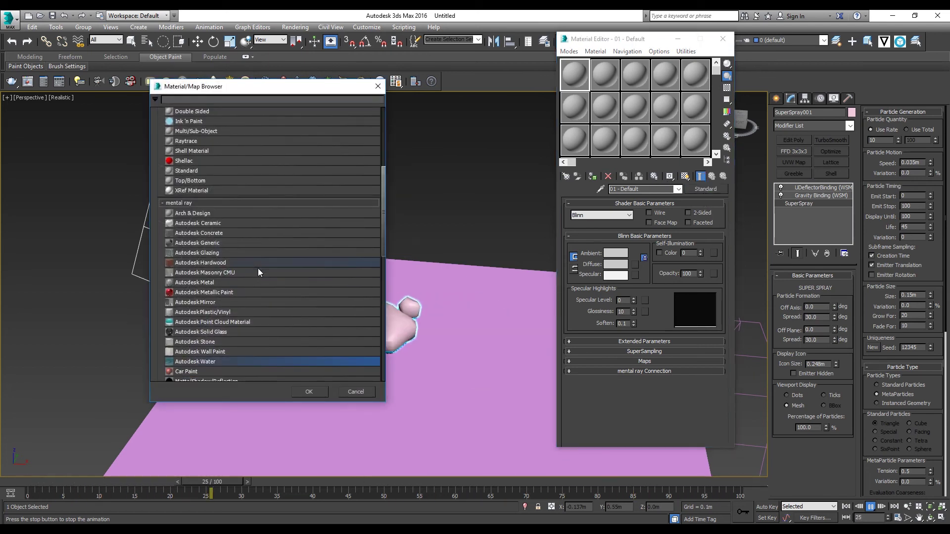
{"action": "double_click", "coordinate": [193, 363]}
Step: Set the water type to Generic Stream/River and apply the material to the particles
{"action": "left_click", "coordinate": [693, 215]}
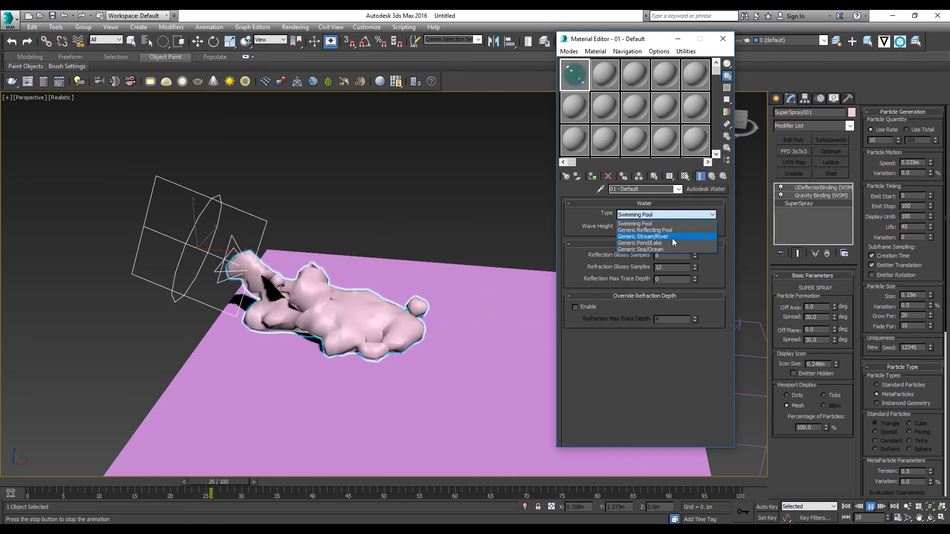
{"action": "left_click", "coordinate": [672, 237]}
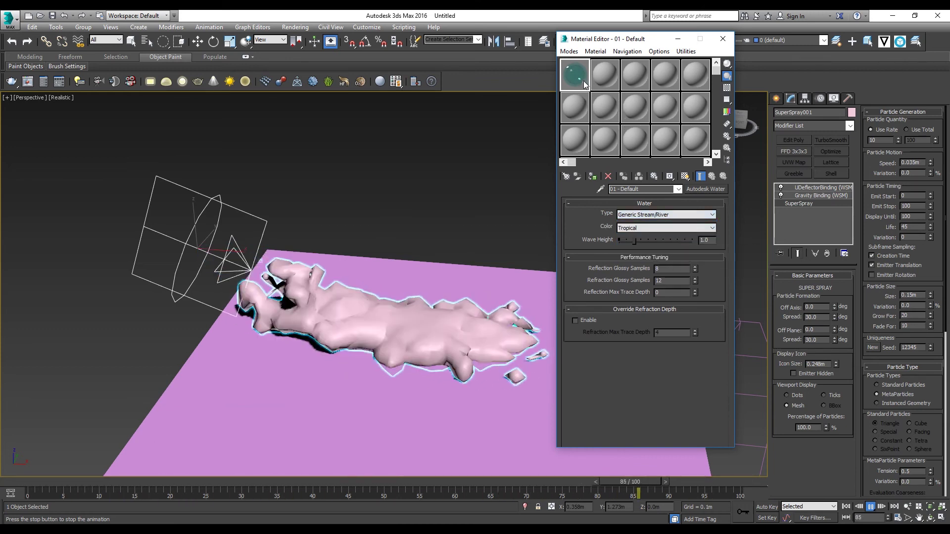
{"action": "left_click_drag", "start_coordinate": [584, 82], "coordinate": [311, 297]}
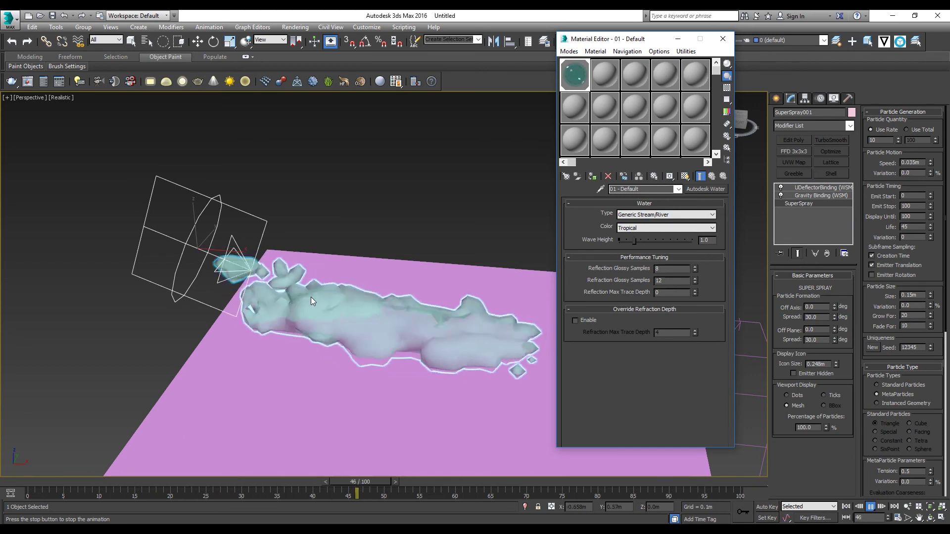
{"action": "left_click", "coordinate": [723, 39]}
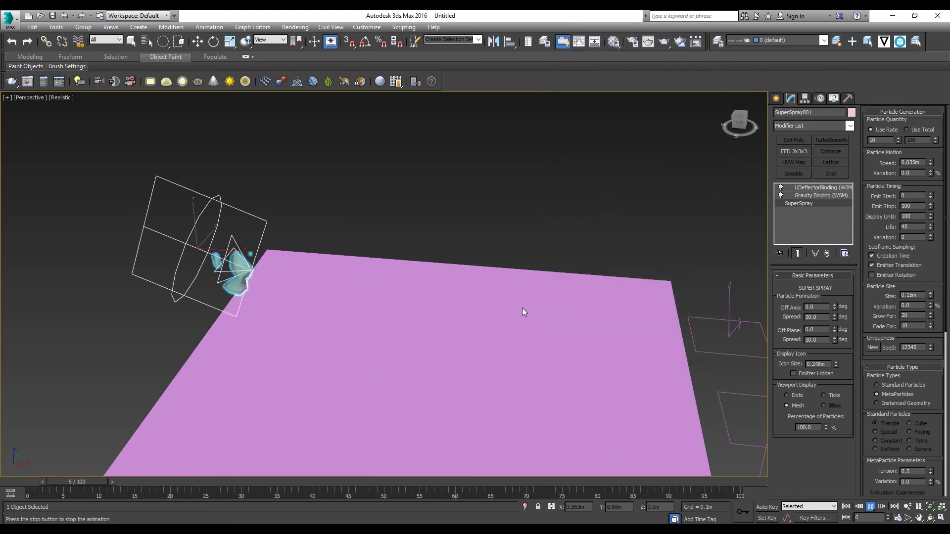
{"action": "middle_click_drag", "start_coordinate": [523, 311], "coordinate": [488, 285]}
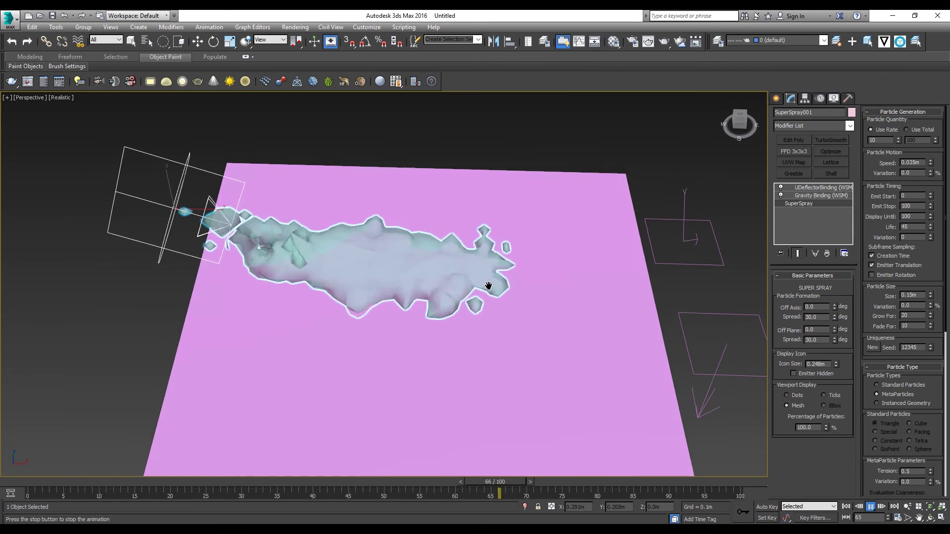
{"action": "left_click", "coordinate": [776, 98]}
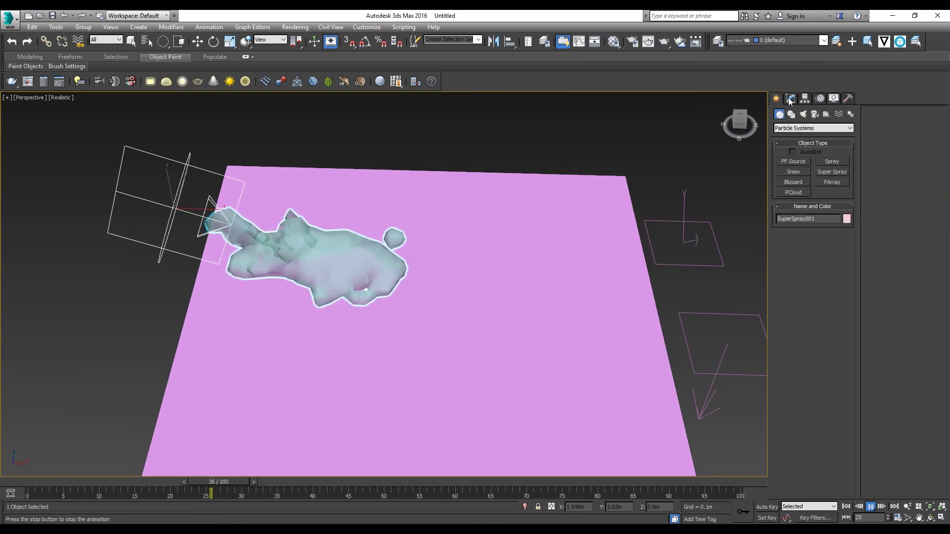
Step: Draw a tall standard-primitive box on the pink floor
{"action": "left_click", "coordinate": [798, 130]}
{"action": "left_click", "coordinate": [792, 143]}
{"action": "left_click", "coordinate": [794, 129]}
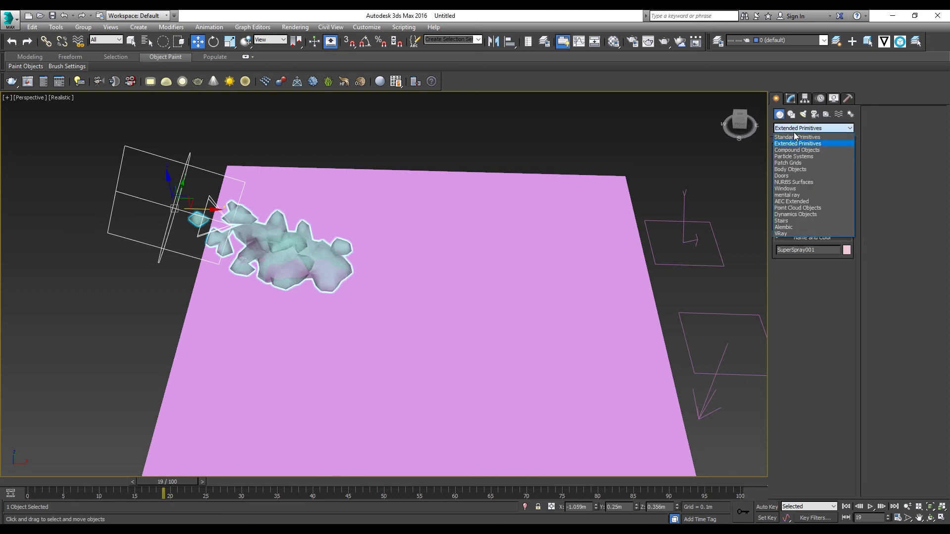
{"action": "left_click", "coordinate": [794, 137]}
{"action": "left_click", "coordinate": [795, 162]}
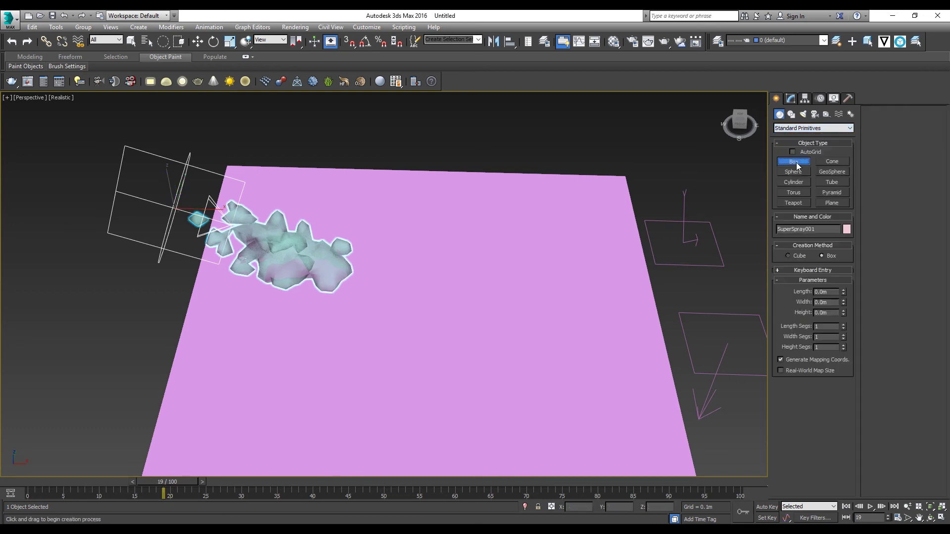
{"action": "left_click", "coordinate": [369, 255]}
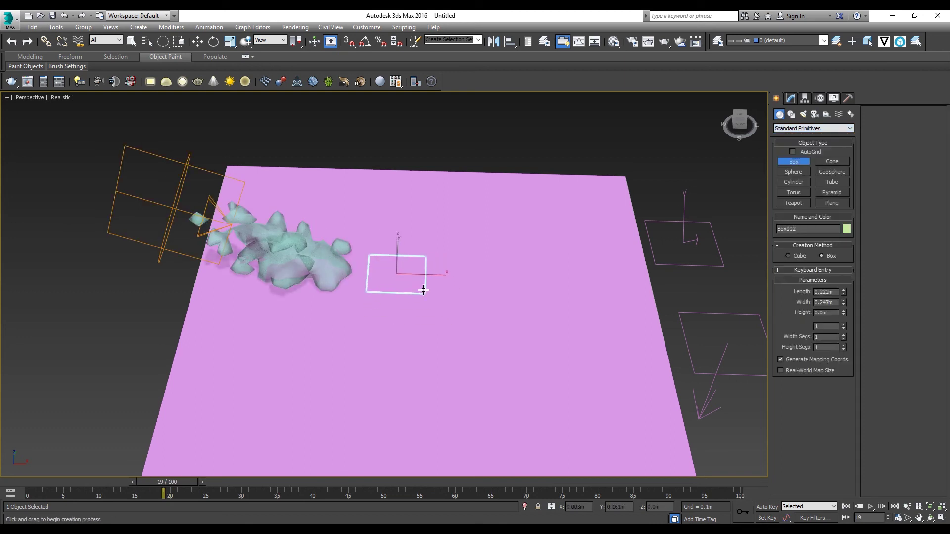
{"action": "left_click_drag", "start_coordinate": [421, 308], "coordinate": [422, 309]}
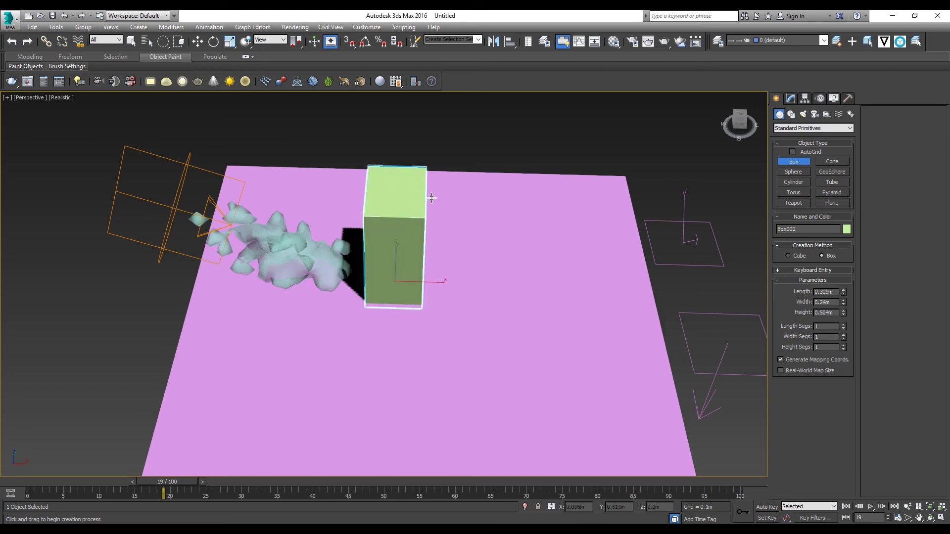
{"action": "middle_click_drag", "start_coordinate": [409, 227], "coordinate": [434, 264], "text": "alt"}
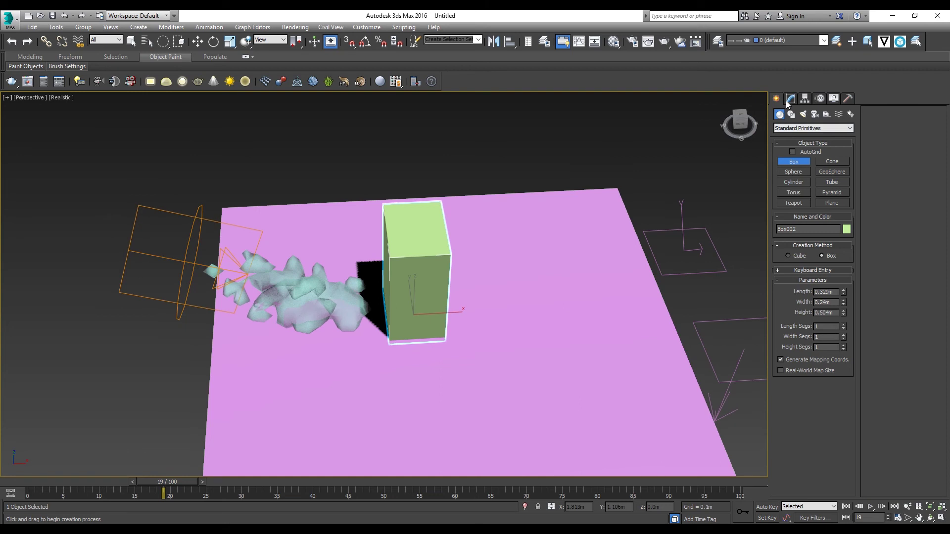
Step: Place a UDeflector and pick the green box as its deflecting object
{"action": "left_click", "coordinate": [839, 114]}
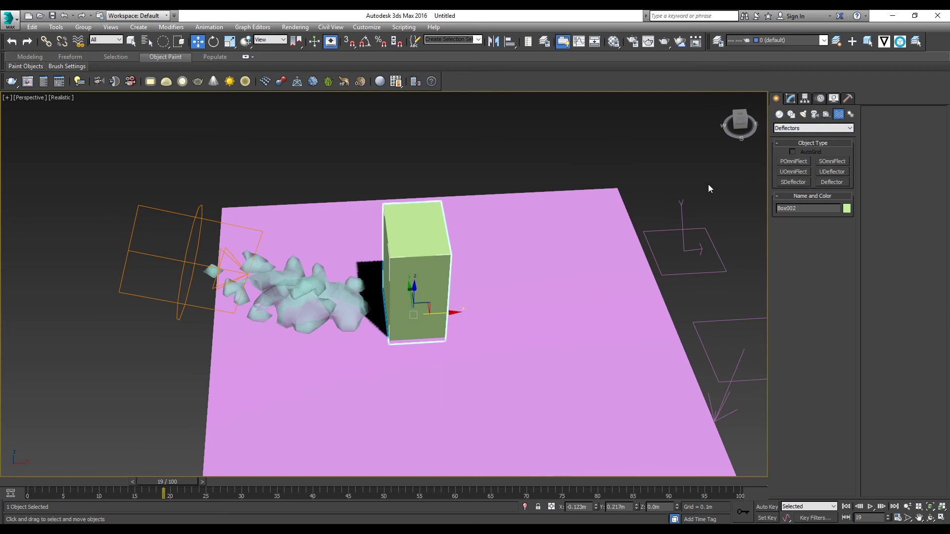
{"action": "middle_click_drag", "start_coordinate": [708, 188], "coordinate": [561, 163]}
{"action": "left_click", "coordinate": [843, 173]}
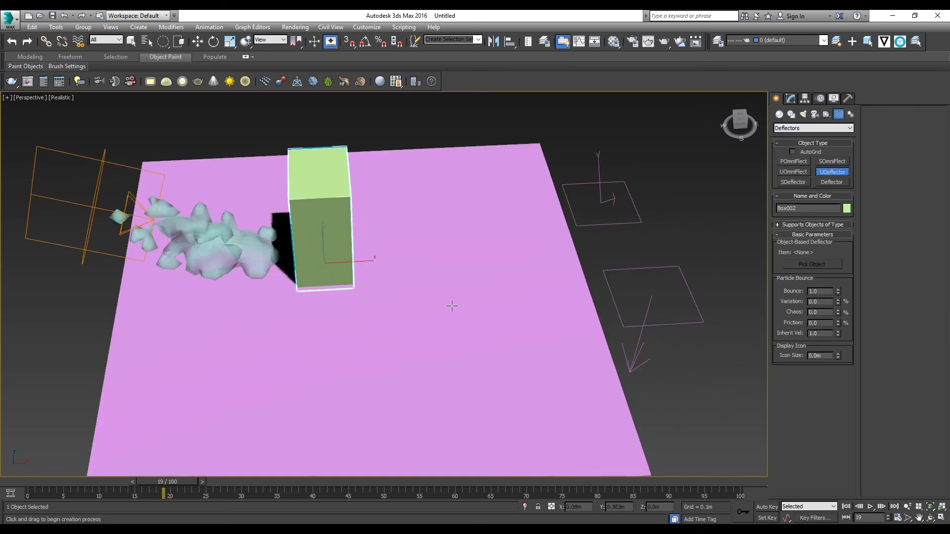
{"action": "left_click_drag", "start_coordinate": [676, 398], "coordinate": [684, 416]}
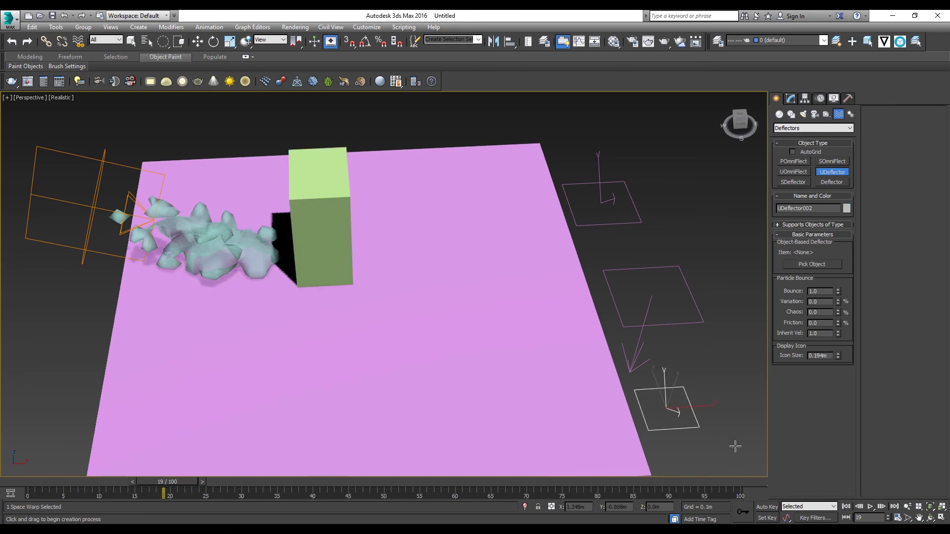
{"action": "left_click", "coordinate": [809, 263]}
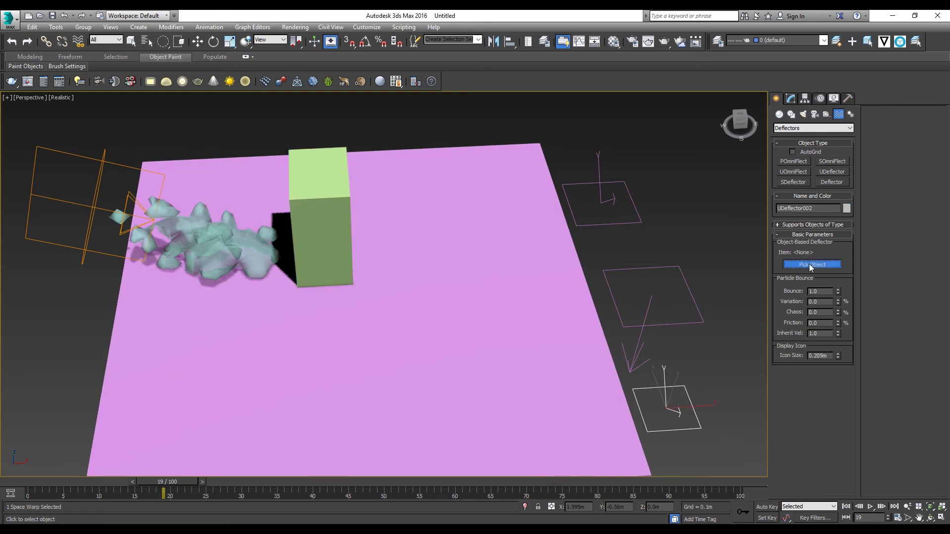
{"action": "left_click", "coordinate": [328, 210]}
{"action": "middle_click_drag", "start_coordinate": [256, 233], "coordinate": [520, 218], "text": "alt"}
Step: Rewind to frame 1, play the simulation, and stop at frame 62 to watch the water split
{"action": "left_click_drag", "start_coordinate": [159, 487], "coordinate": [84, 473]}
{"action": "left_click", "coordinate": [872, 504]}
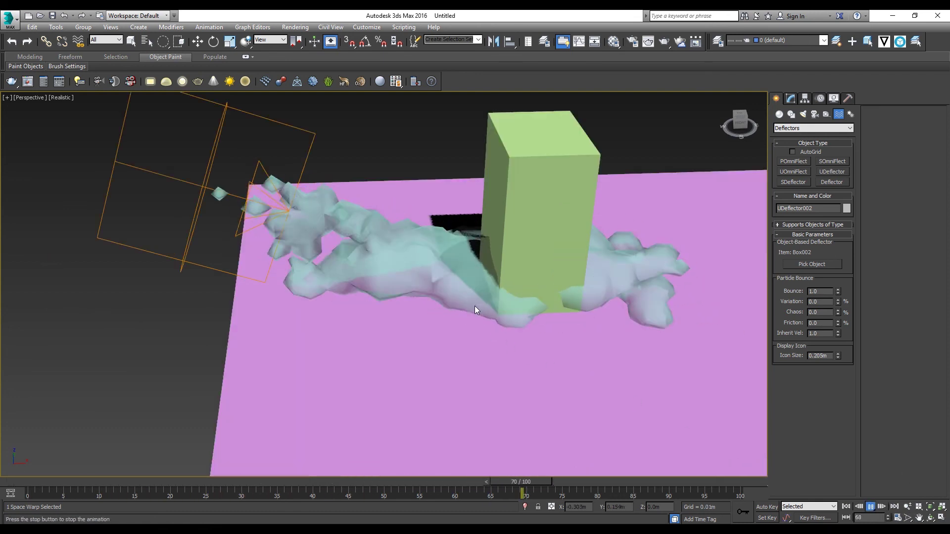
{"action": "scroll", "coordinate": [474, 306], "scroll_direction": "up", "scroll_amount": 4}
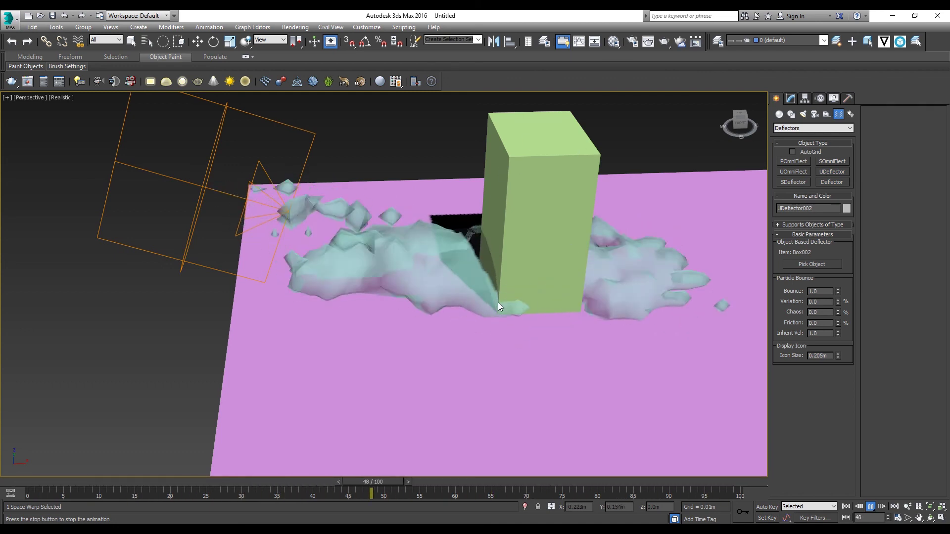
{"action": "scroll", "coordinate": [498, 312], "scroll_direction": "down", "scroll_amount": 4}
{"action": "mouse_move", "coordinate": [498, 321]}
{"action": "middle_mouse_down", "text": "alt"}
{"action": "mouse_move", "coordinate": [514, 334]}
{"action": "mouse_move", "coordinate": [497, 319]}
{"action": "middle_mouse_up", "text": "alt"}
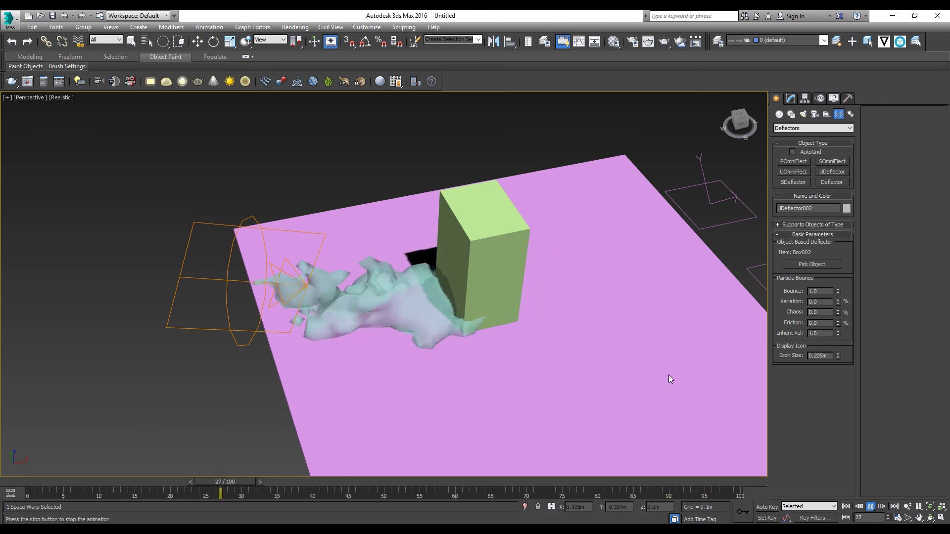
{"action": "left_click", "coordinate": [870, 508]}
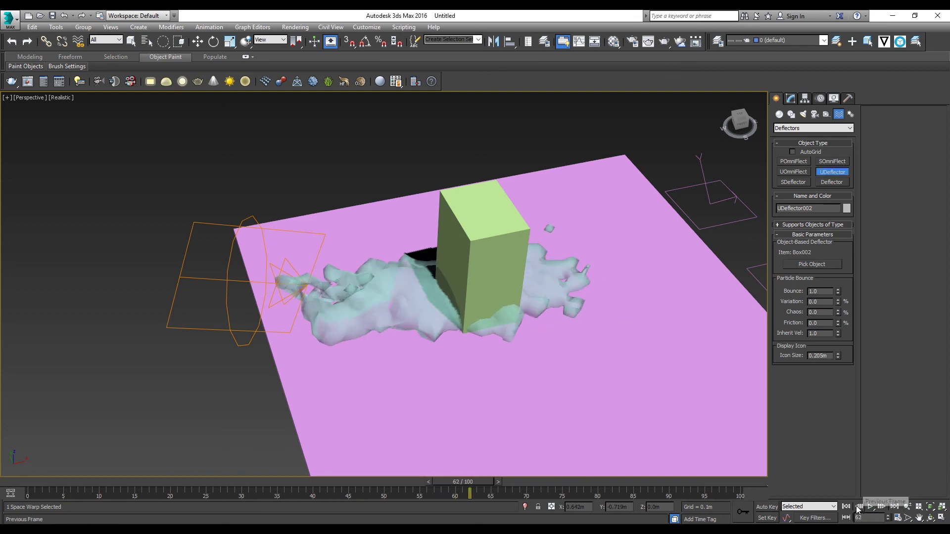